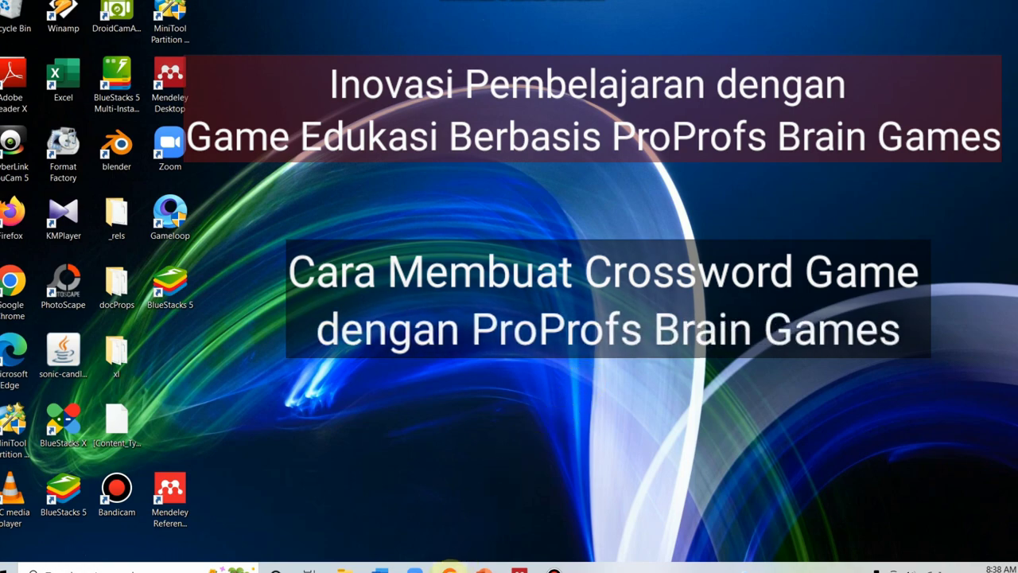
Switch to Google Chrome and go to proprofs.com.
left_click(450, 570)
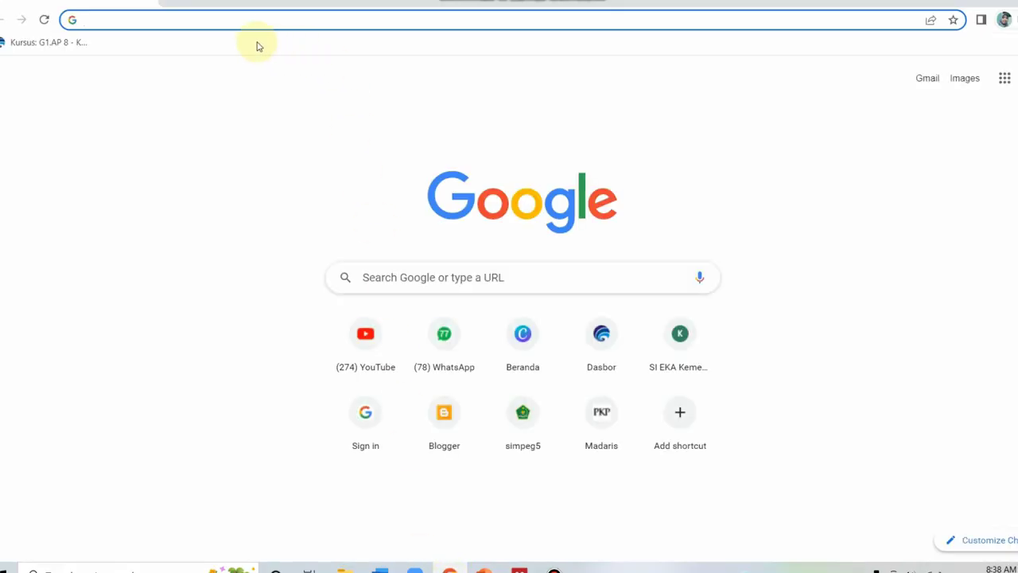
left_click(244, 18)
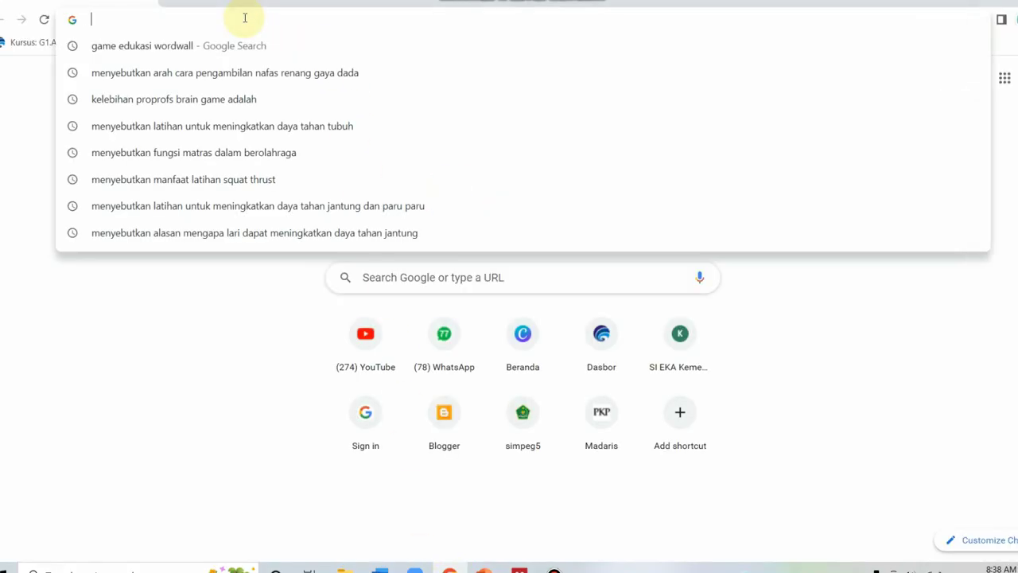
type("p")
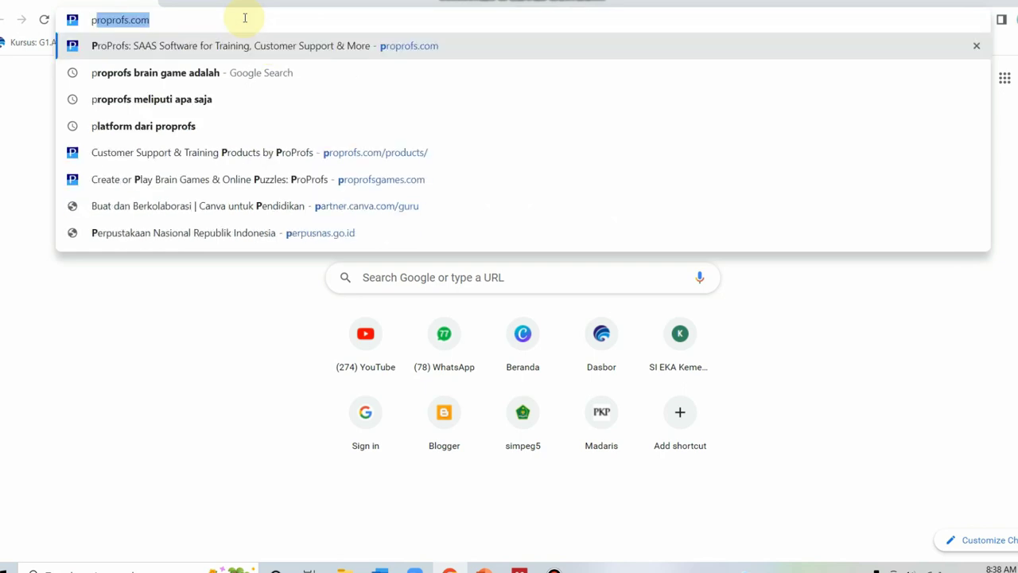
type("ro")
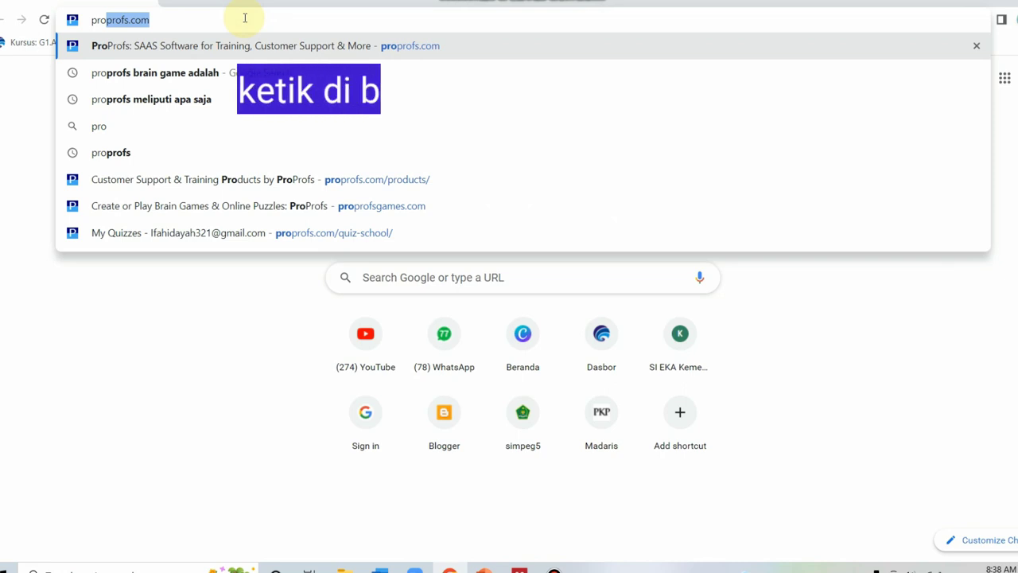
key("Right")
key("Return")
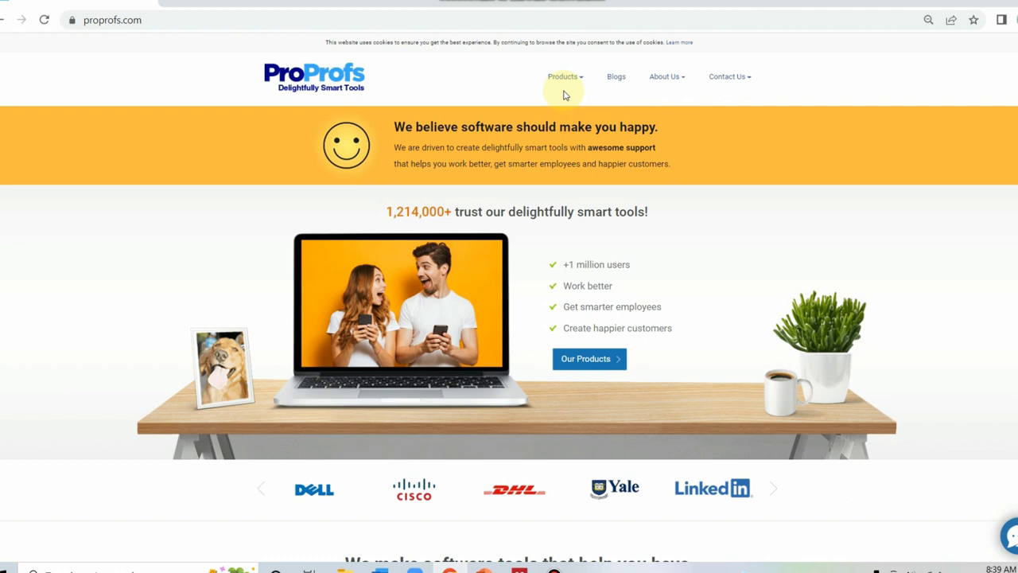
Look through the ProProfs product overview and open Brain Games under Tools for a Smarter You.
mouse_move(565, 78)
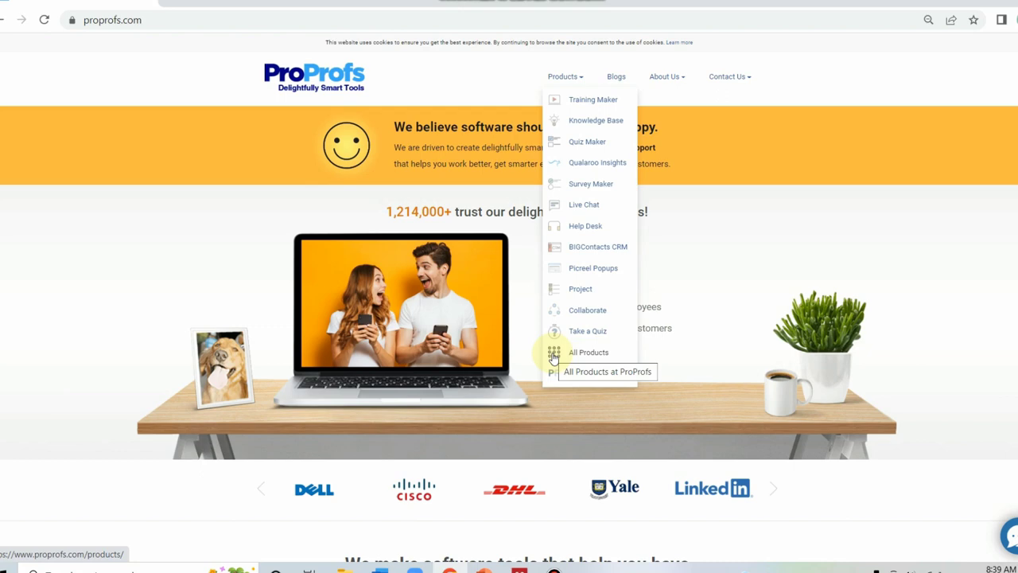
scroll(539, 387, "down", 3)
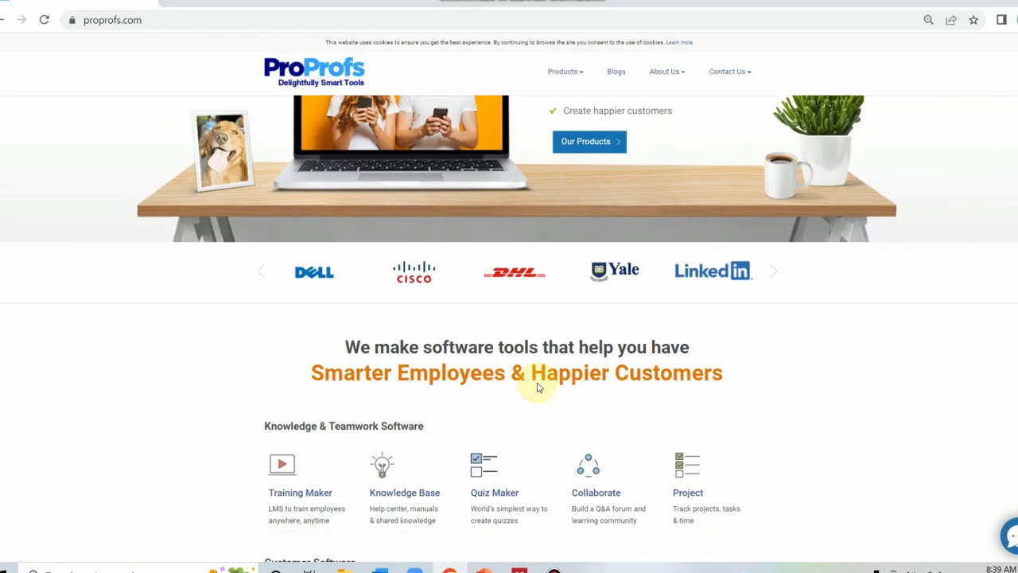
scroll(539, 386, "down", 3)
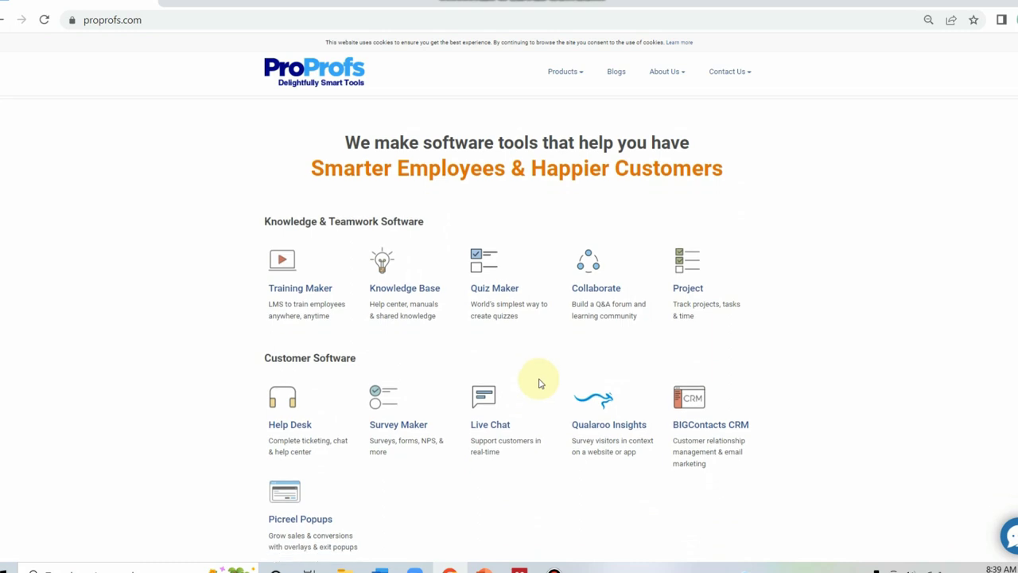
scroll(541, 378, "down", 3)
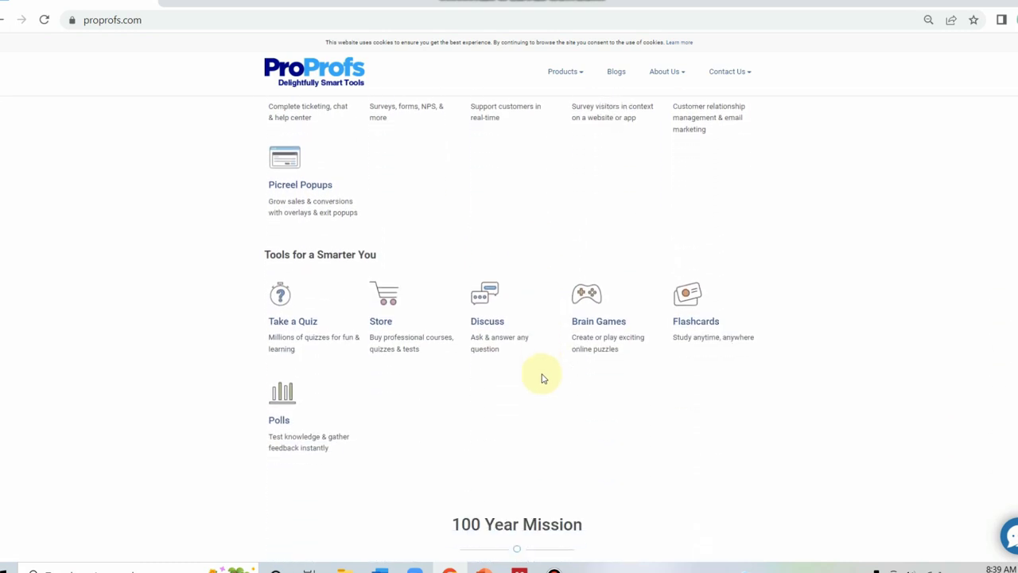
scroll(541, 378, "down", 1)
scroll(541, 378, "up", 3)
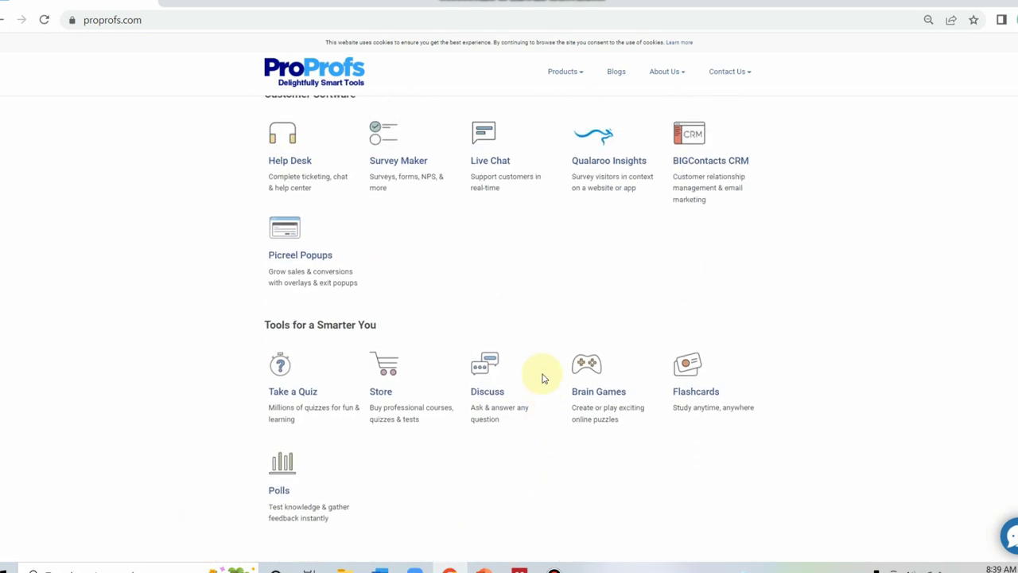
scroll(542, 379, "up", 1)
scroll(543, 379, "down", 1)
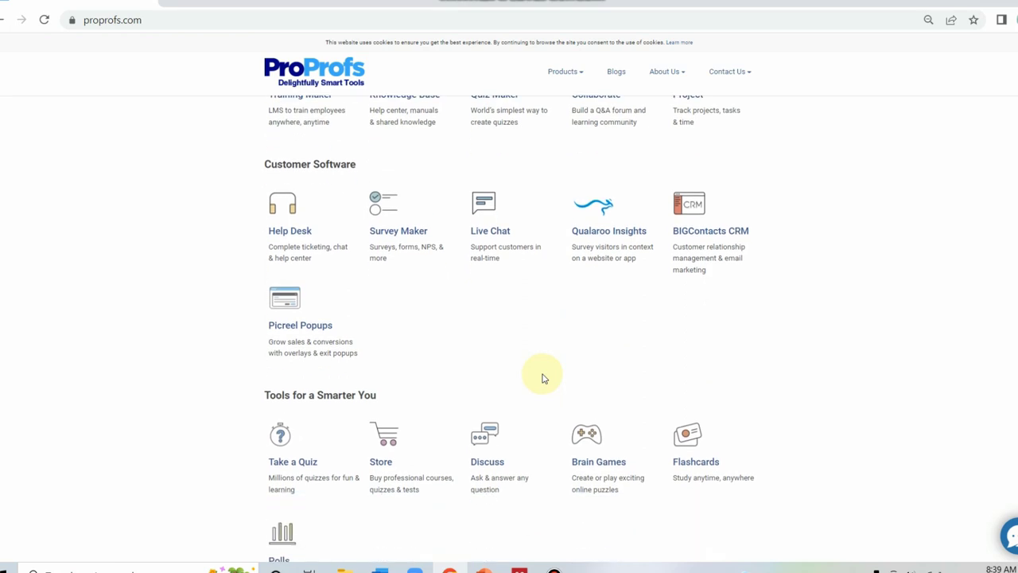
scroll(543, 379, "up", 3)
scroll(542, 379, "down", 6)
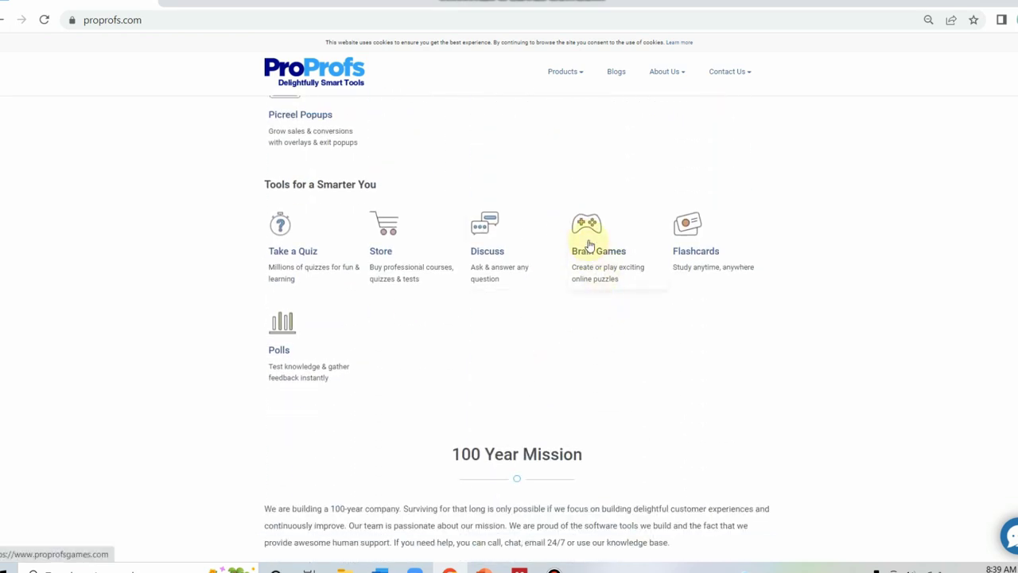
left_click(589, 244)
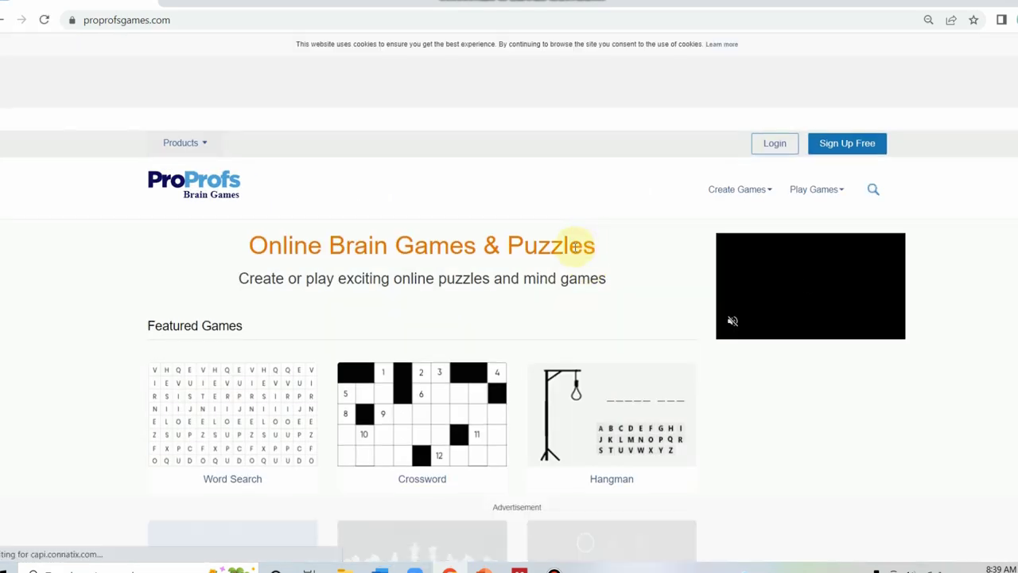
Log in to the ProProfs account with the prefilled username and password.
left_click(772, 147)
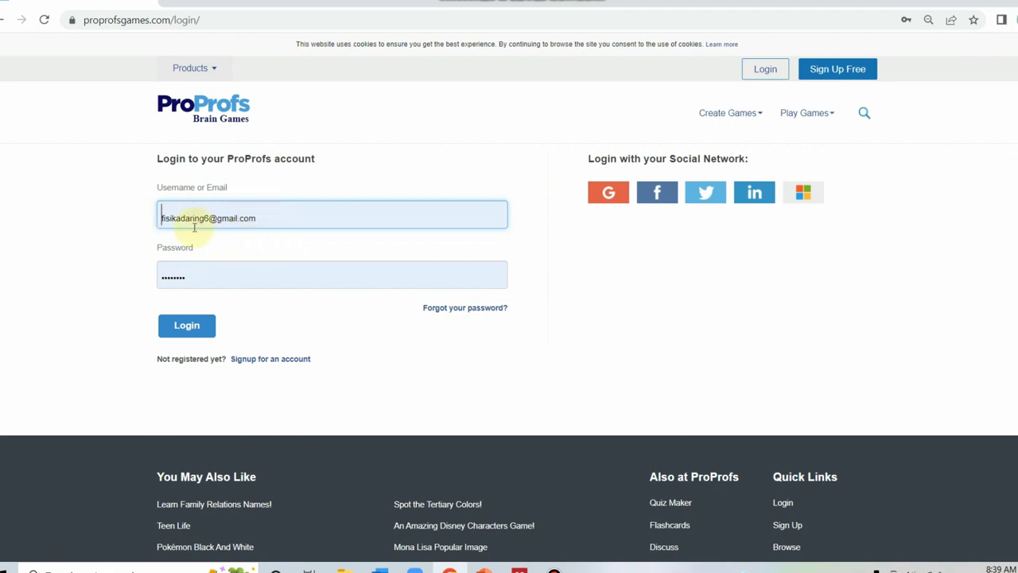
left_click(191, 333)
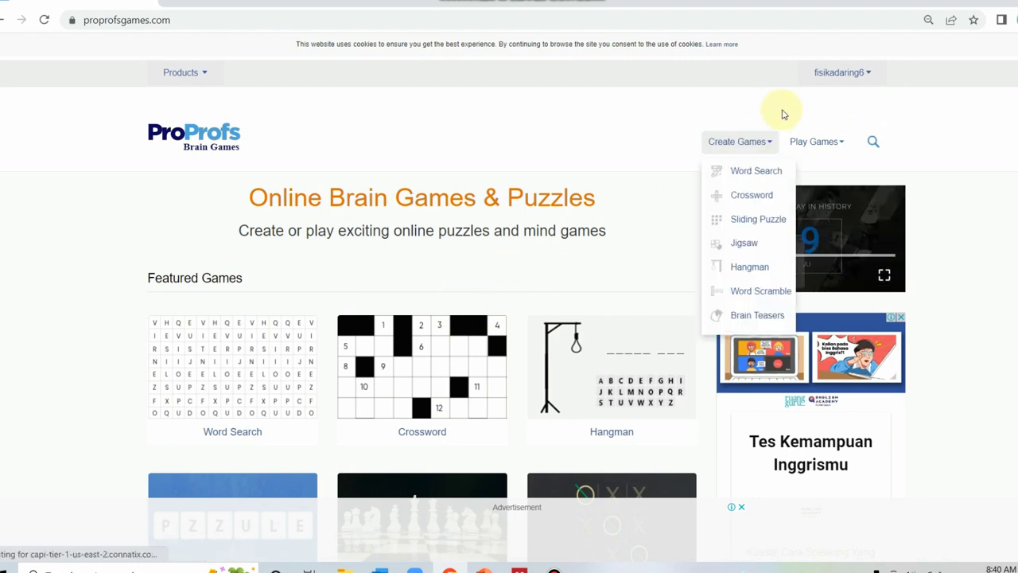
mouse_move(871, 88)
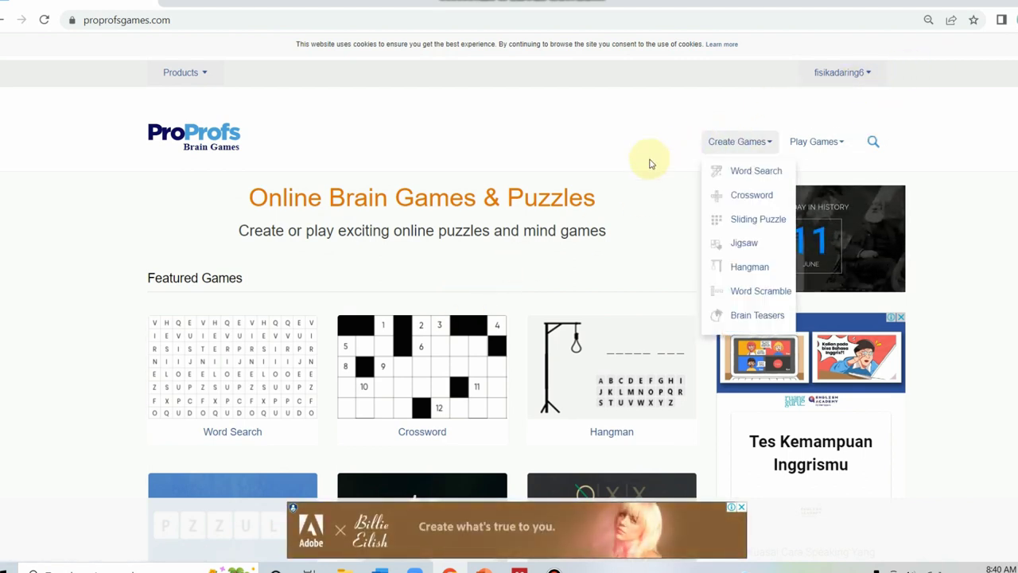
Open the Brain Games form for creating a new crossword game.
mouse_move(420, 404)
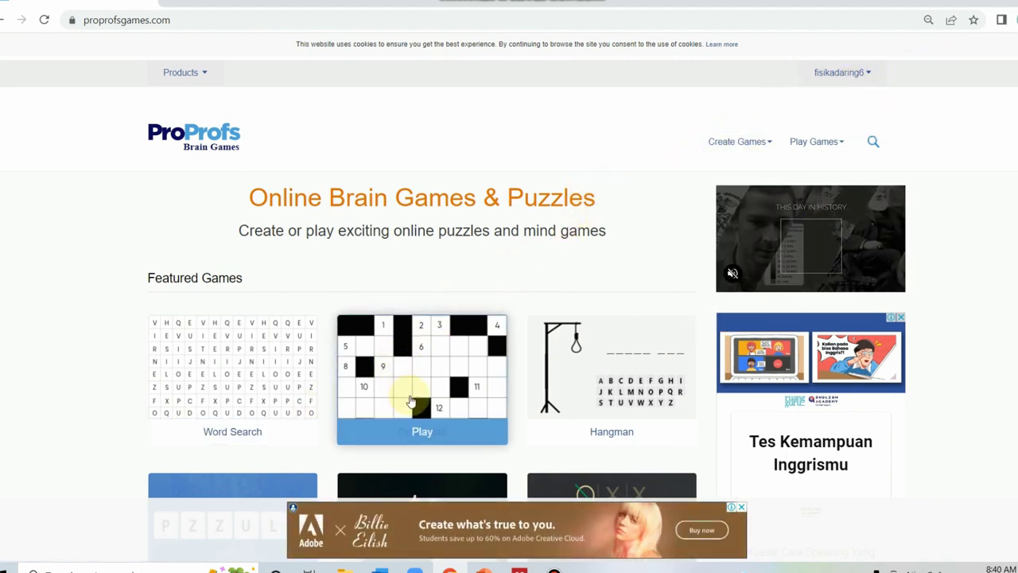
scroll(437, 402, "down", 1)
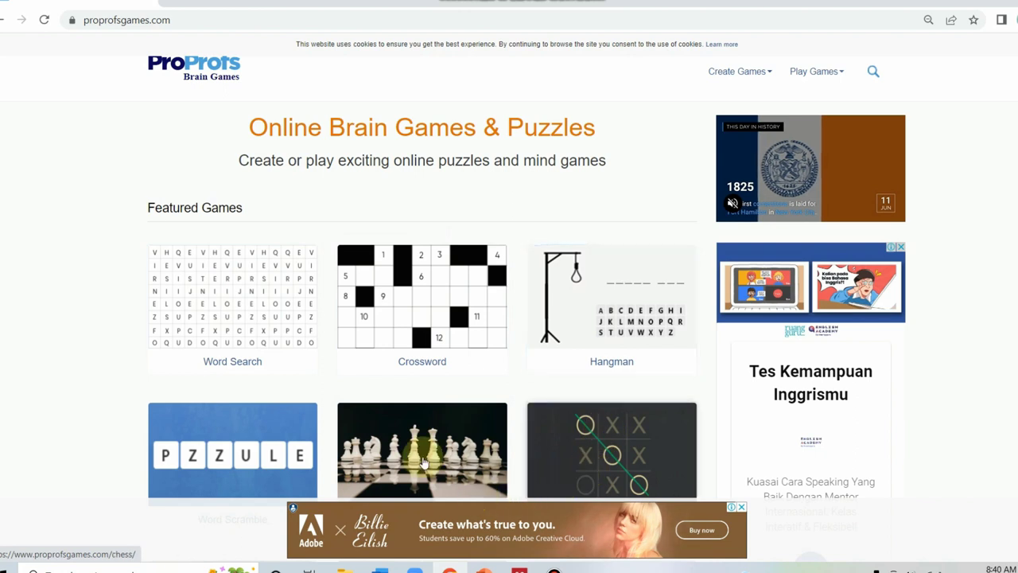
left_click(738, 73)
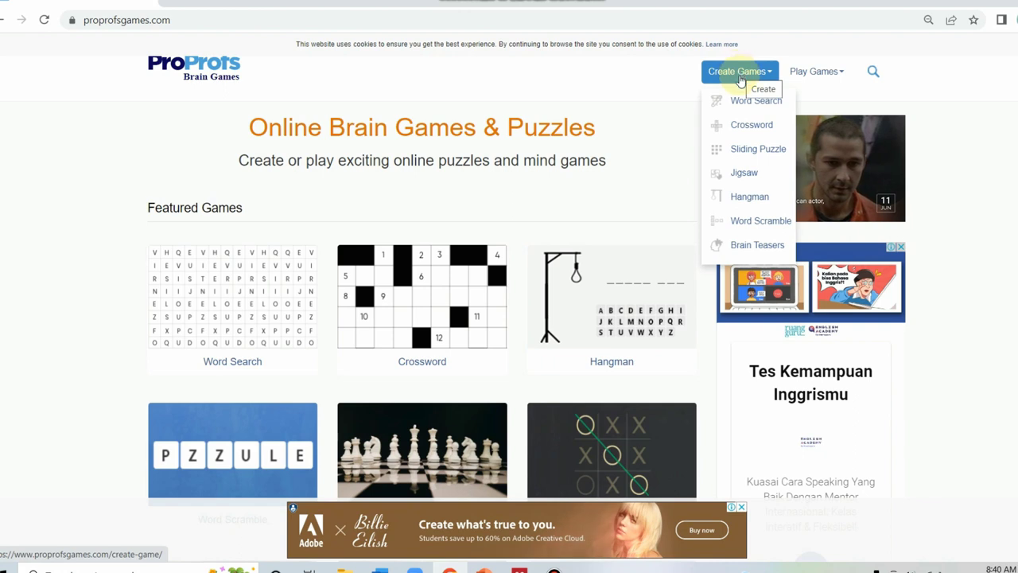
left_click(742, 131)
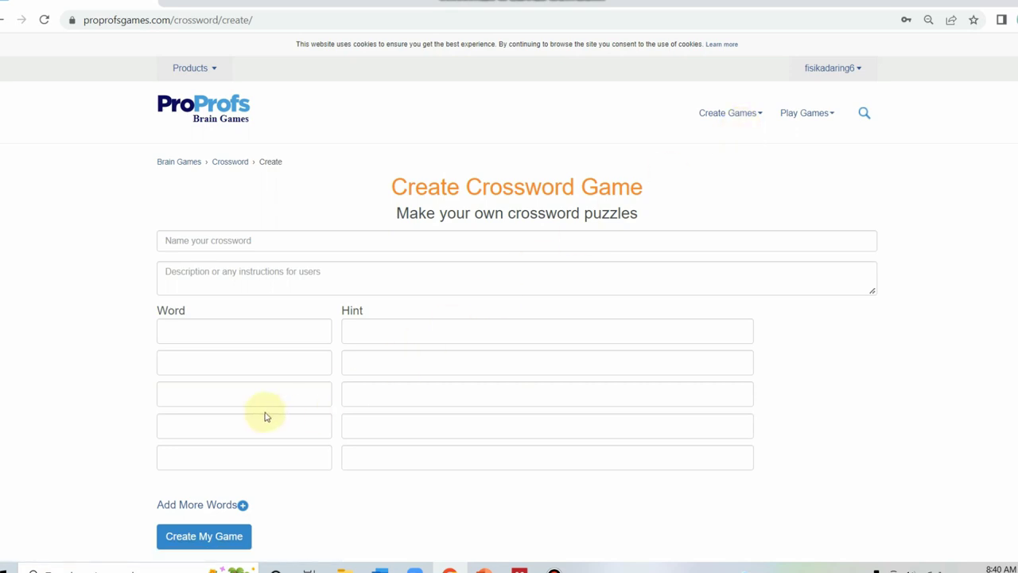
Name the crossword "Fisika Kelas XI Materi Gelombang".
left_click(244, 243)
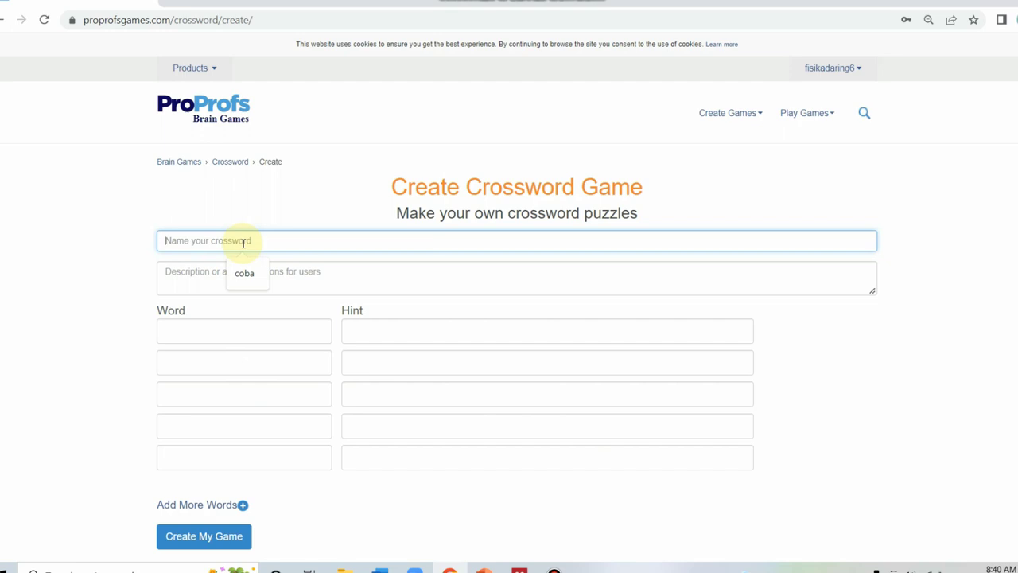
type("Fisika Kelas XI Materi ")
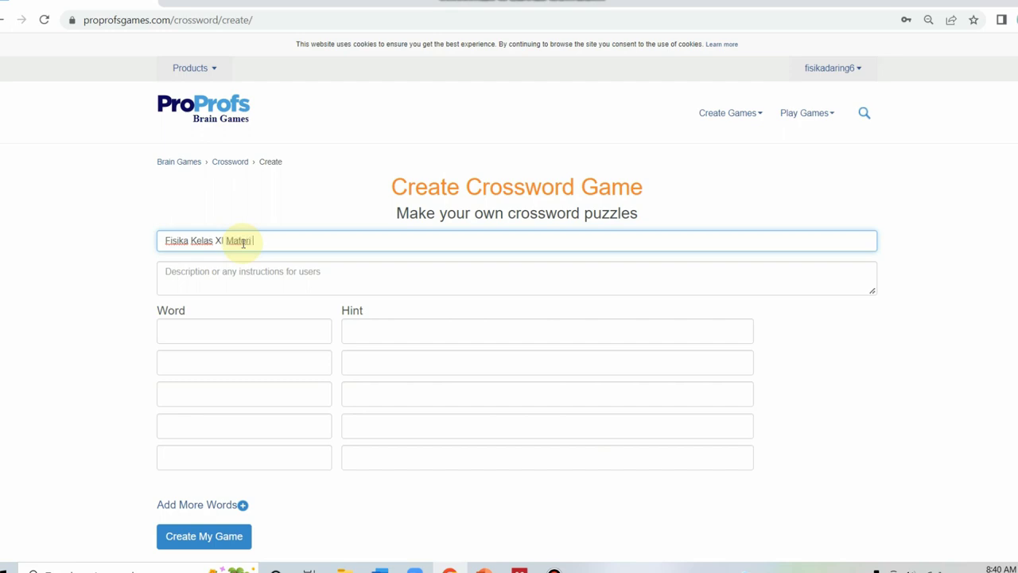
type("Gelombang")
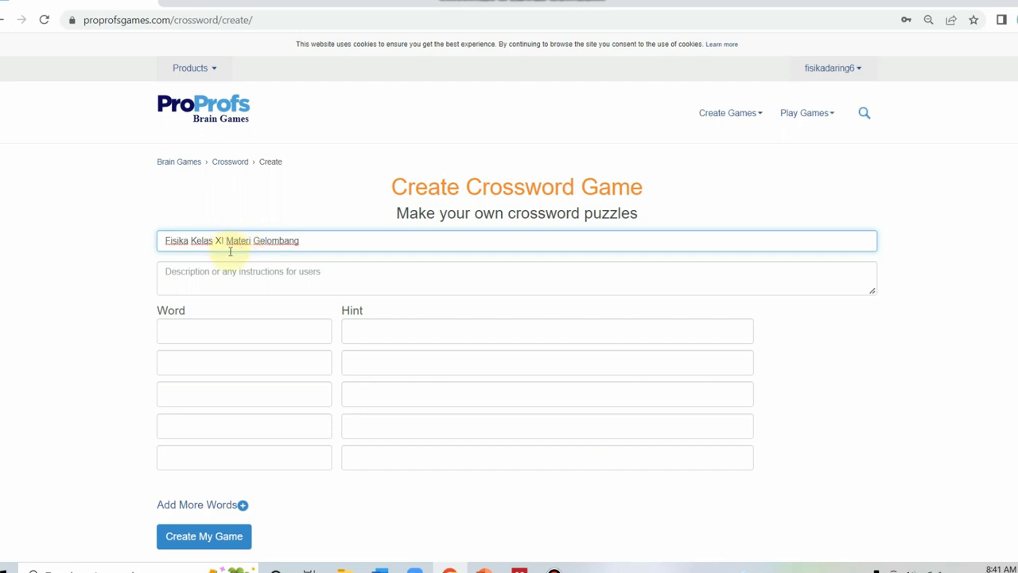
Enter the player instructions "Tuliskan kata yang sesuai dengan petunjuk yang diberikan !" as the crossword's description.
left_click(205, 270)
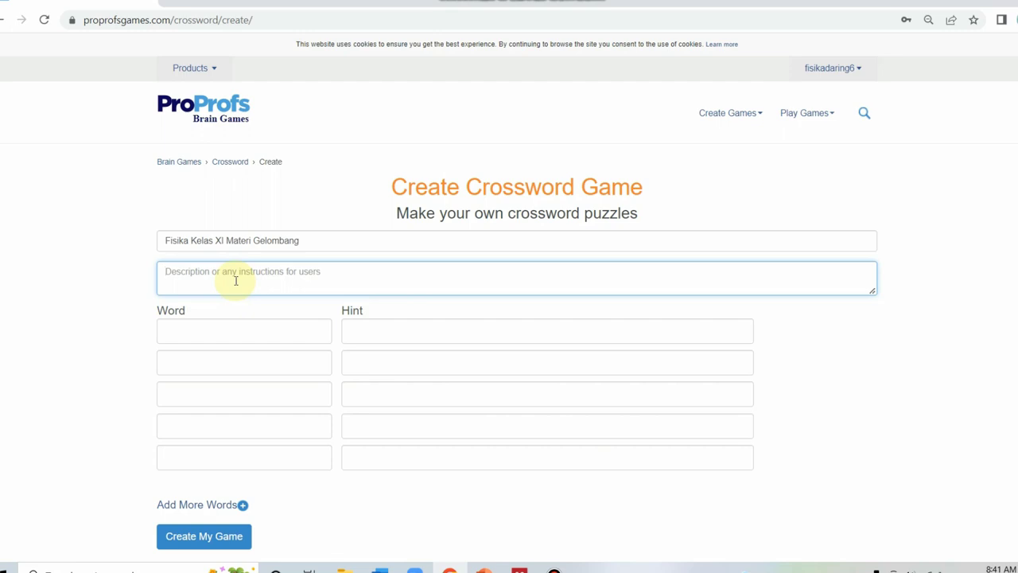
type("Tu")
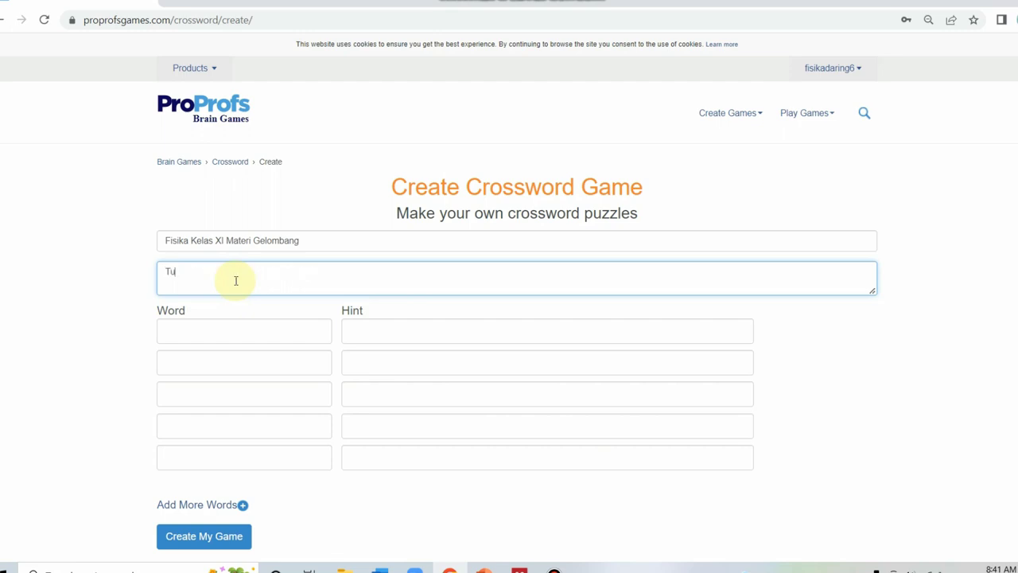
type("liskan kata yang sesuai ")
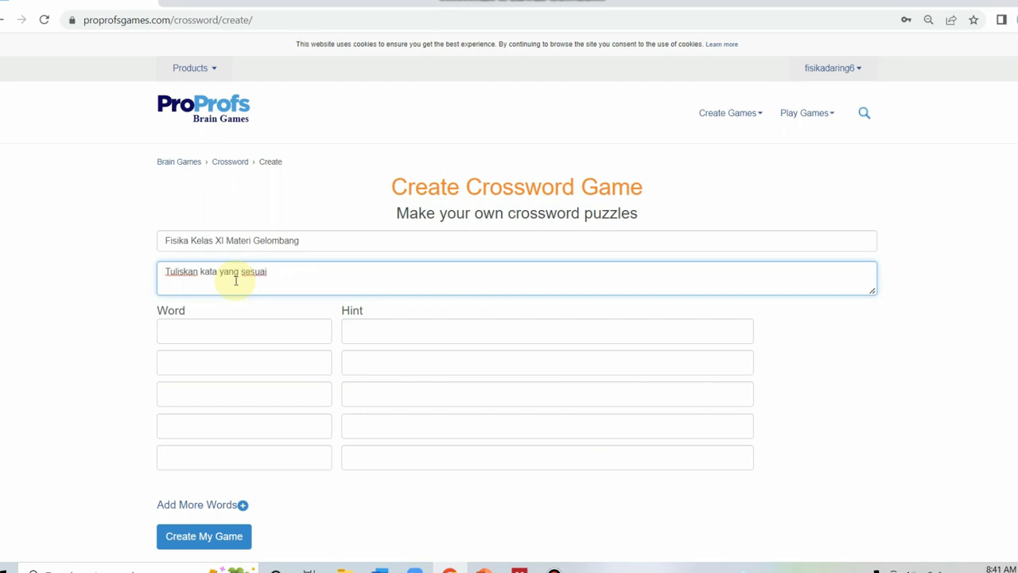
type("dengan petunjuk yang dibe")
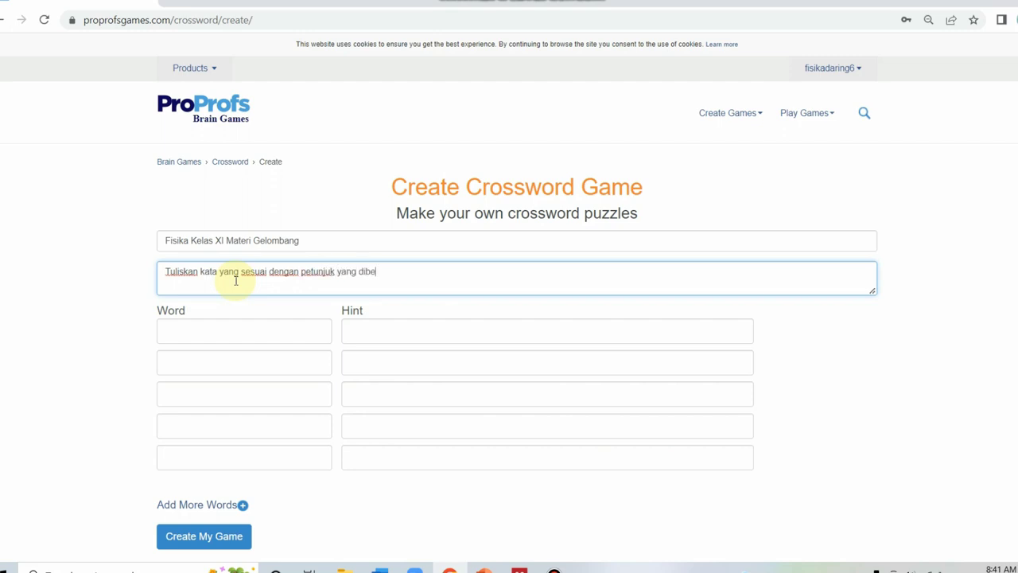
type("rikan !")
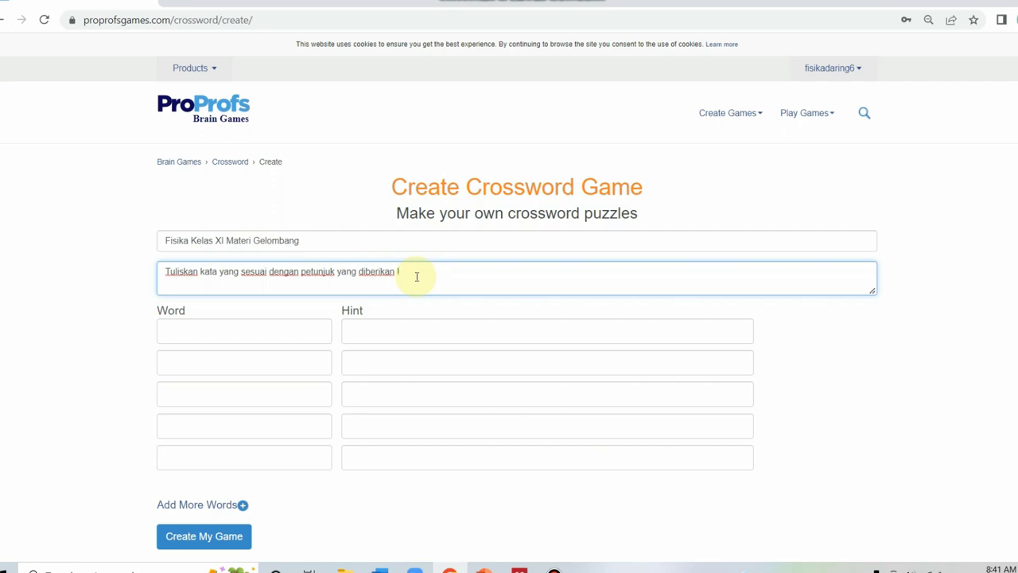
Replace the description's closing exclamation mark with ", kemudian kirim sertifikat ke link yang tersedia !".
key("BackSpace")
key("BackSpace")
type(", keu")
type("dian")
key("BackSpace")
key("BackSpace")
key("BackSpace")
key("BackSpace")
key("BackSpace")
type("mudian kirim sertifikat")
left_click(499, 275)
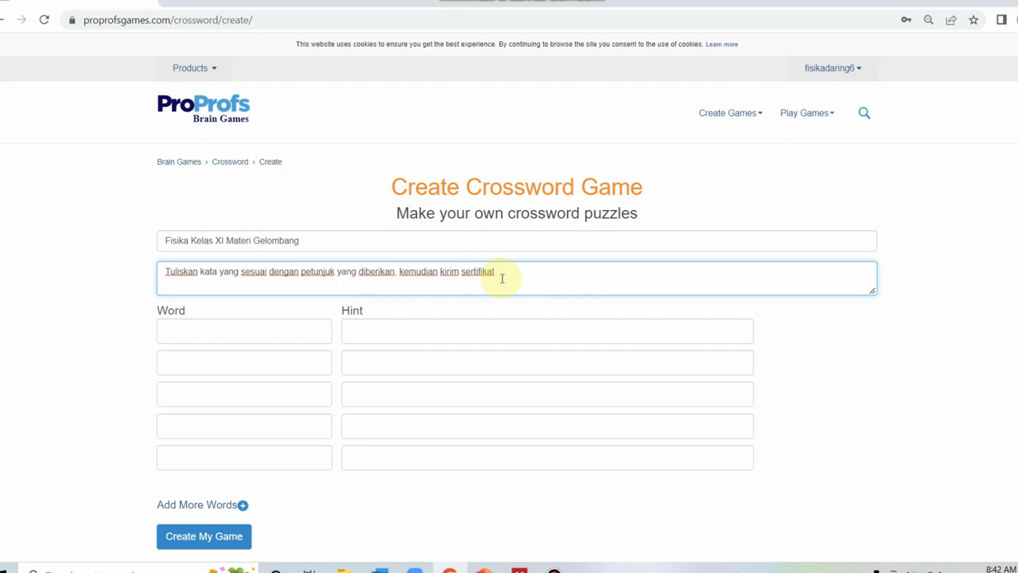
type("ke link")
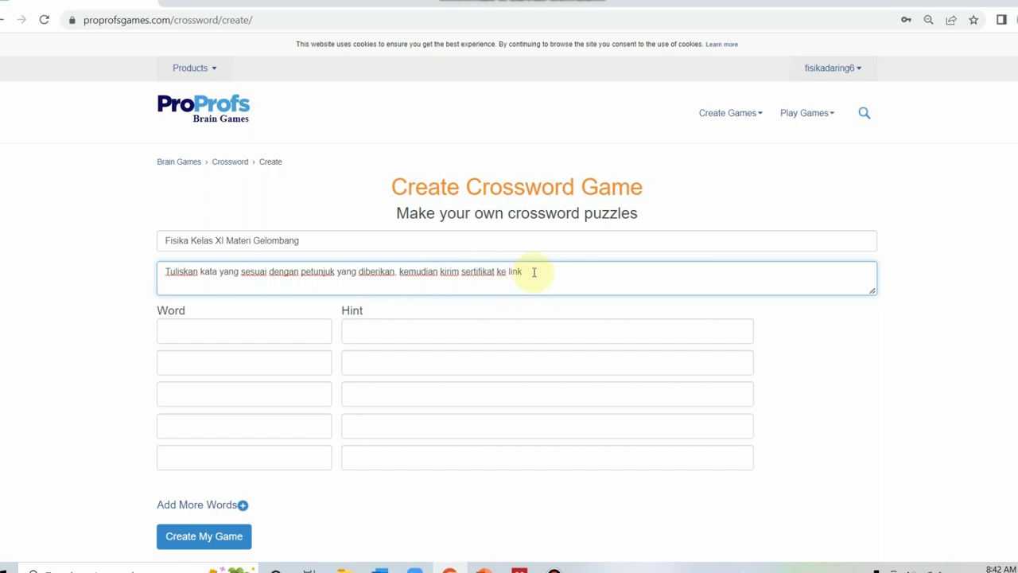
type("yang tersedia (")
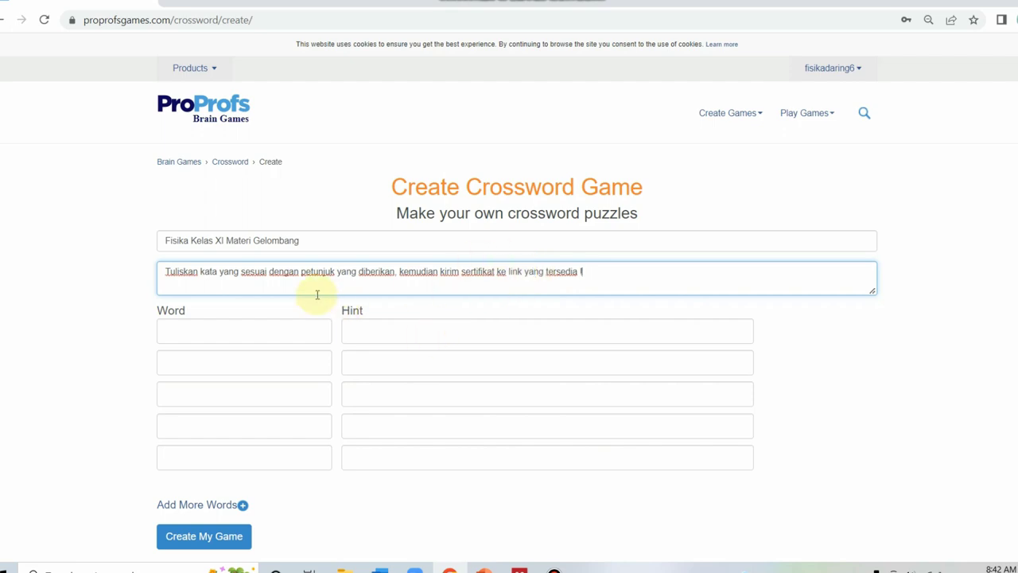
Enter AMPLITUDO as the first crossword word.
scroll(263, 348, "down", 1)
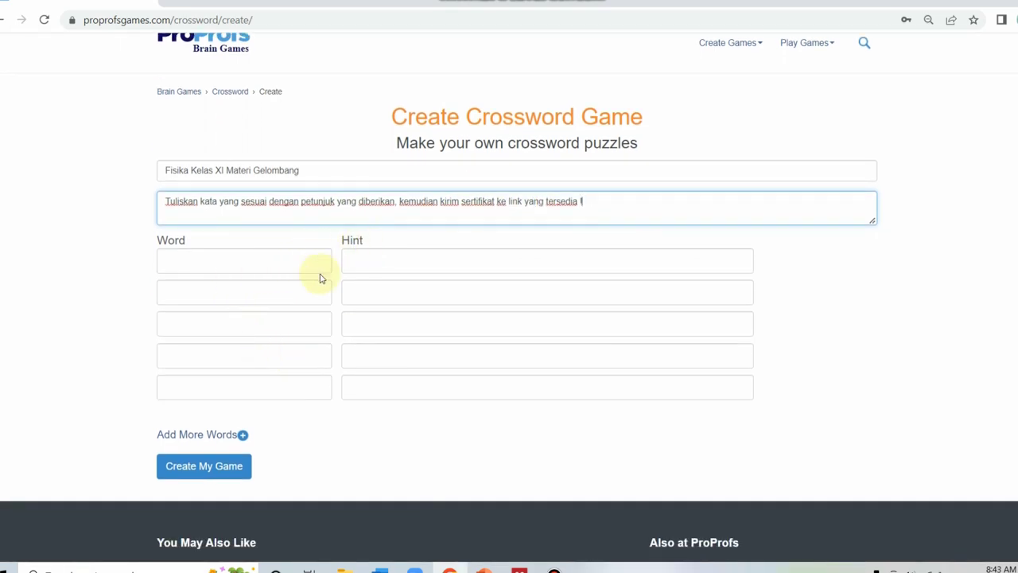
left_click(233, 258)
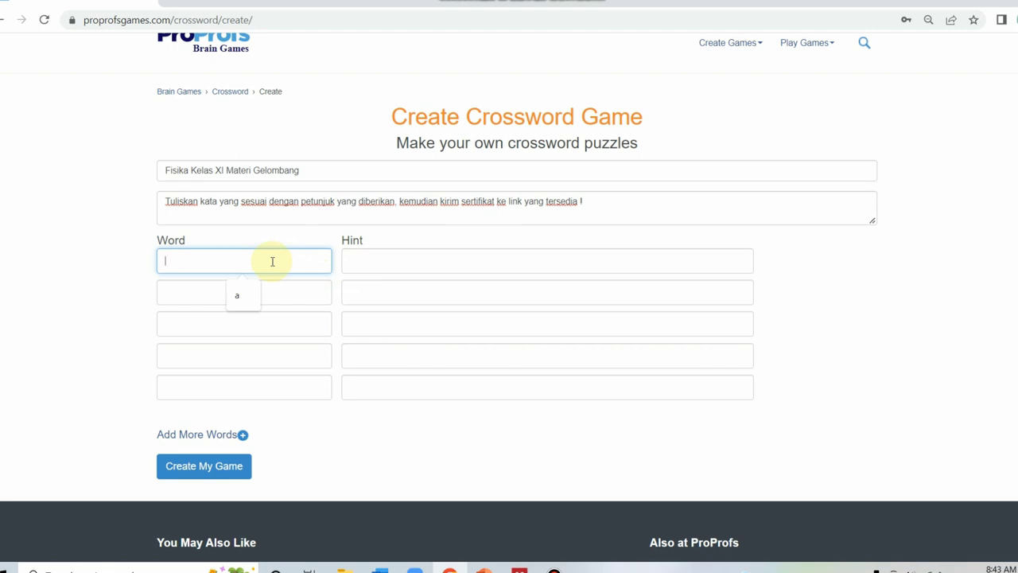
type("A")
type("MPLITUD")
type("I")
type("O")
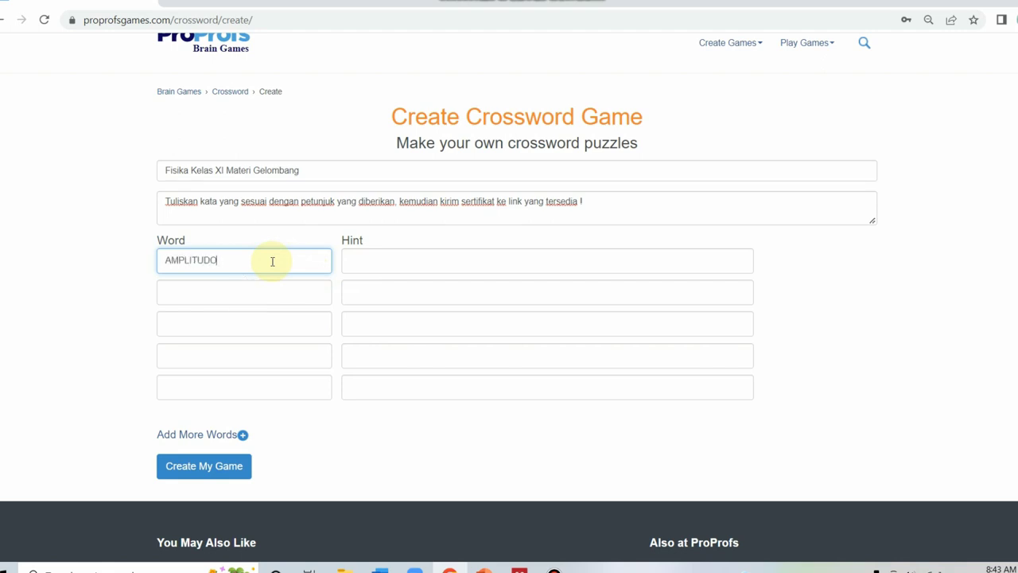
Enter "Simpangan maksimum gelombang" as the hint for AMPLITUDO.
left_click(355, 258)
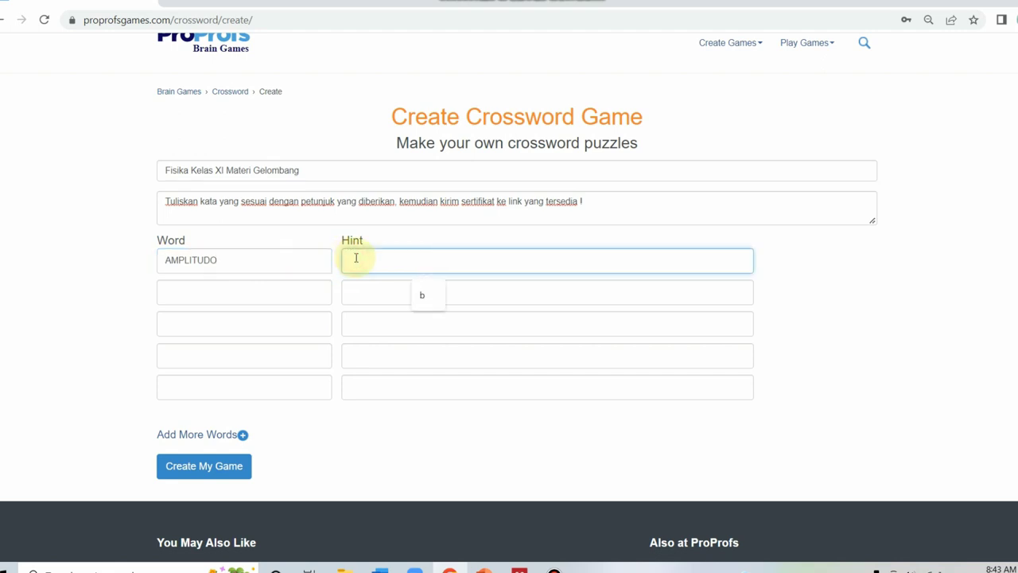
type("s")
key("BackSpace")
type("Simpangan maksimum ")
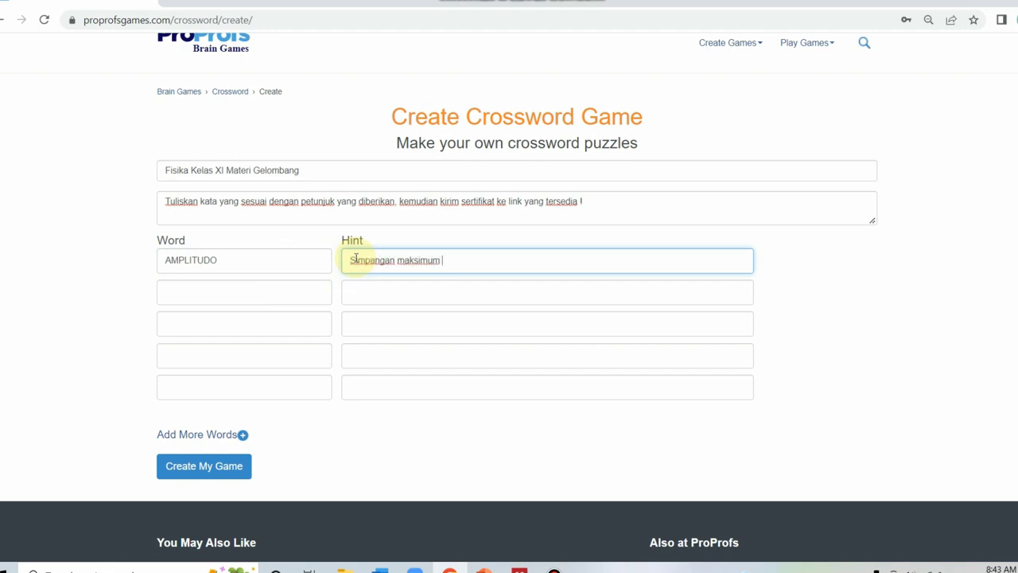
type("gelombang")
Enter GELOMBANGMEKANIK, without a space, as the second crossword word.
left_click(254, 290)
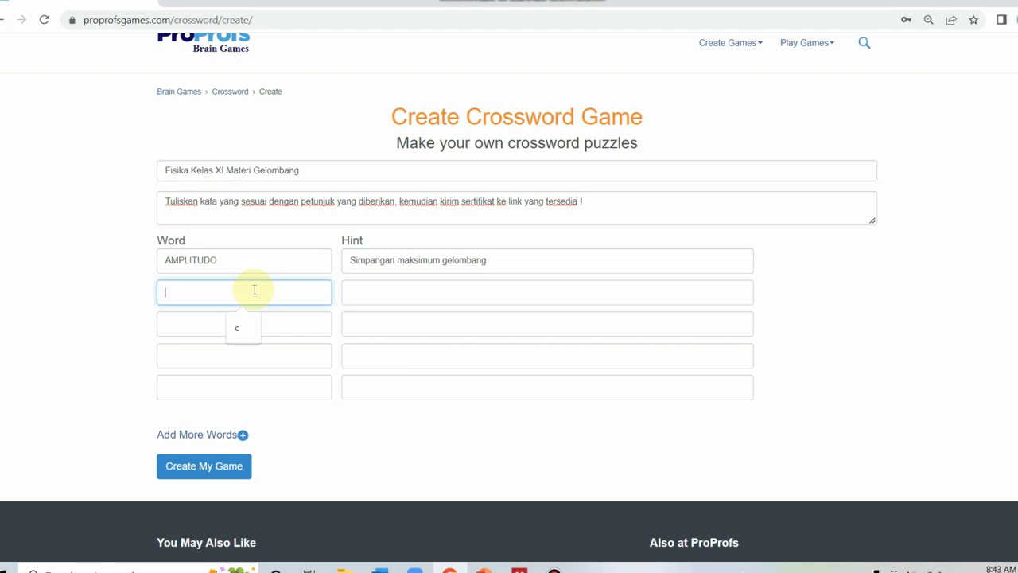
type("GELOMBANG MEKANIK")
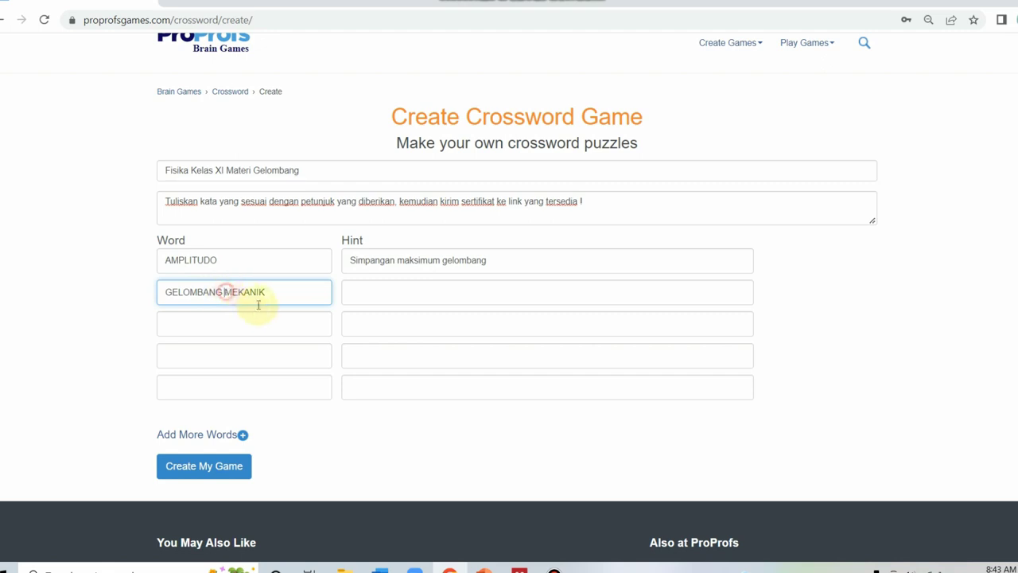
key("BackSpace")
Enter "Gelombang yang membutuhkan medium untuk merambat" as the hint for GELOMBANGMEKANIK.
left_click(375, 294)
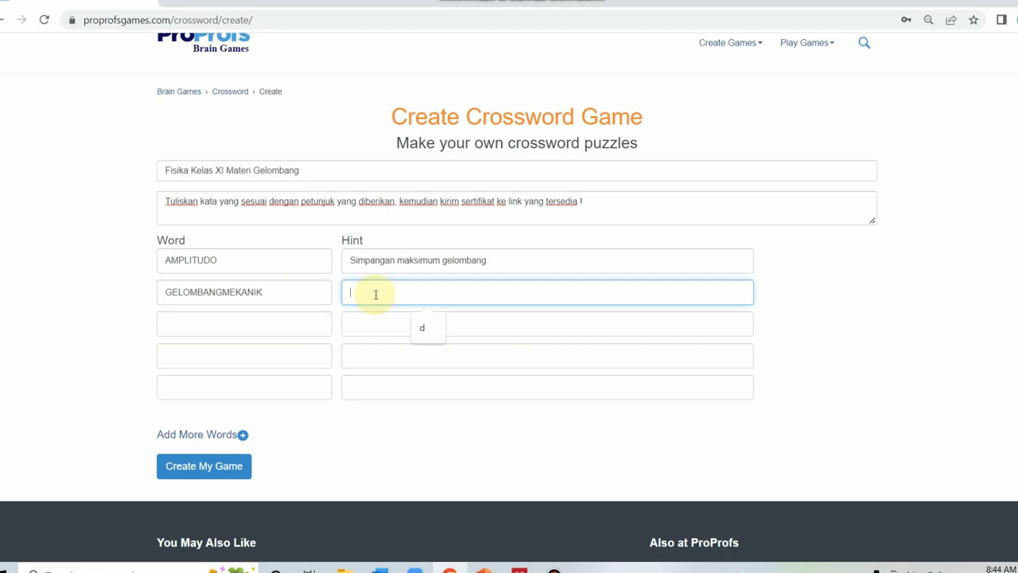
type("gELOMBANG")
key("BackSpace")
key("BackSpace")
key("BackSpace")
key("BackSpace")
key("BackSpace")
key("BackSpace")
key("BackSpace")
key("BackSpace")
key("BackSpace")
key("BackSpace")
type("Glombang")
type(" e")
type("yang memb")
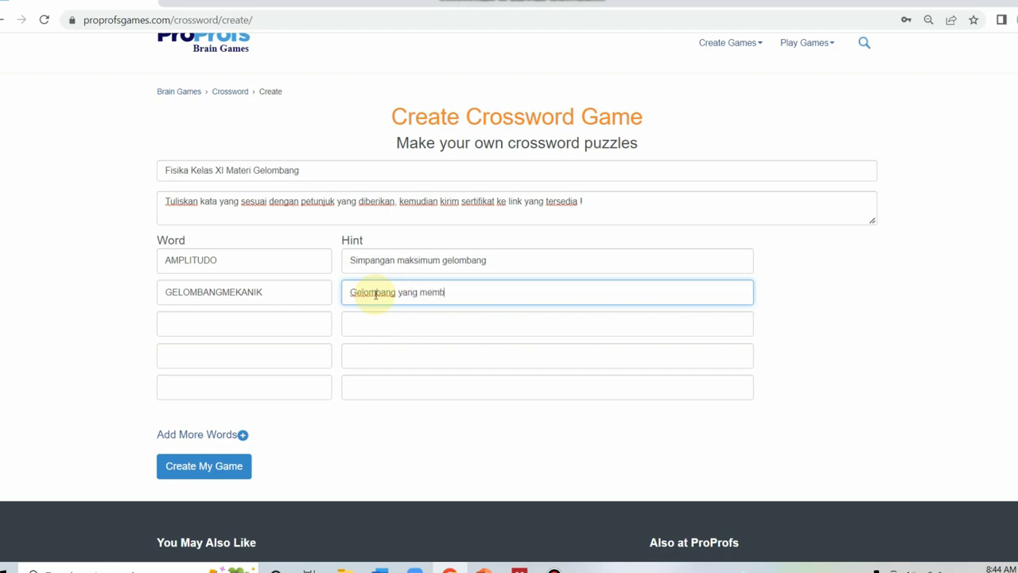
type("utuhkan medium u")
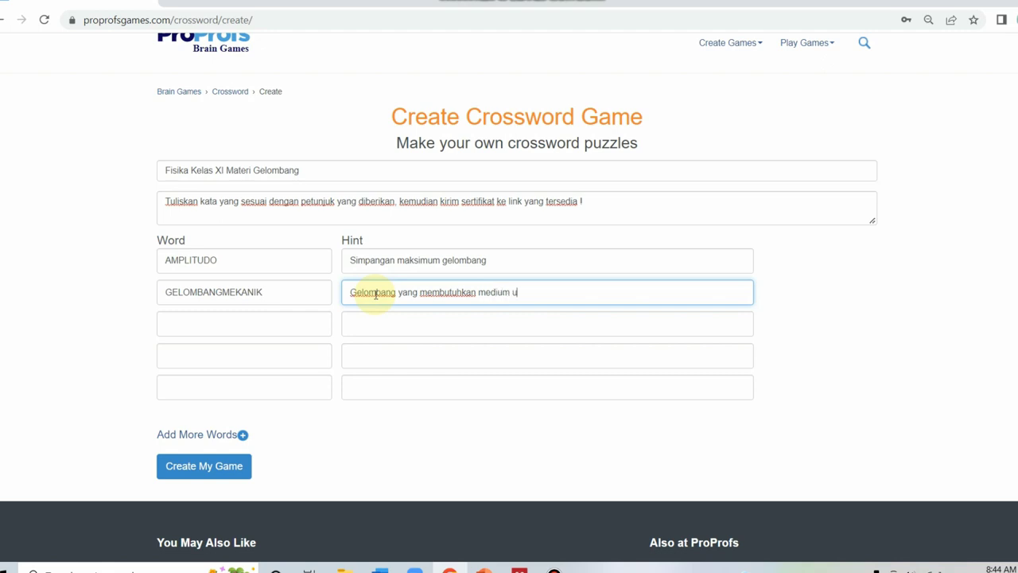
type("ntuk merambat")
Enter PERIODE as the third word with the hint "Waktu yang dibutuhkan gelombang untuk menempuh satu panjang gelombang".
left_click(252, 328)
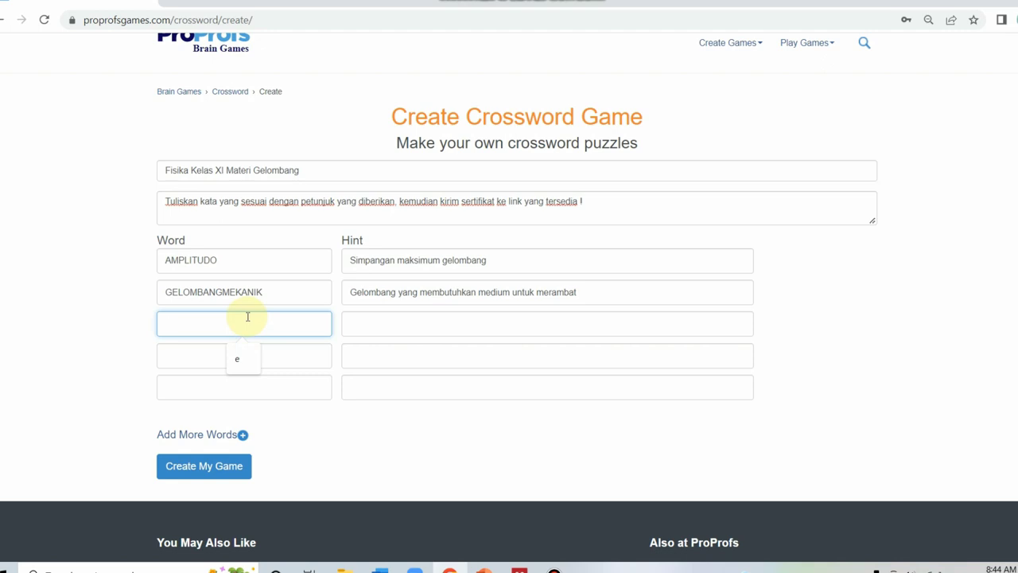
type("PERIODE")
left_click(360, 319)
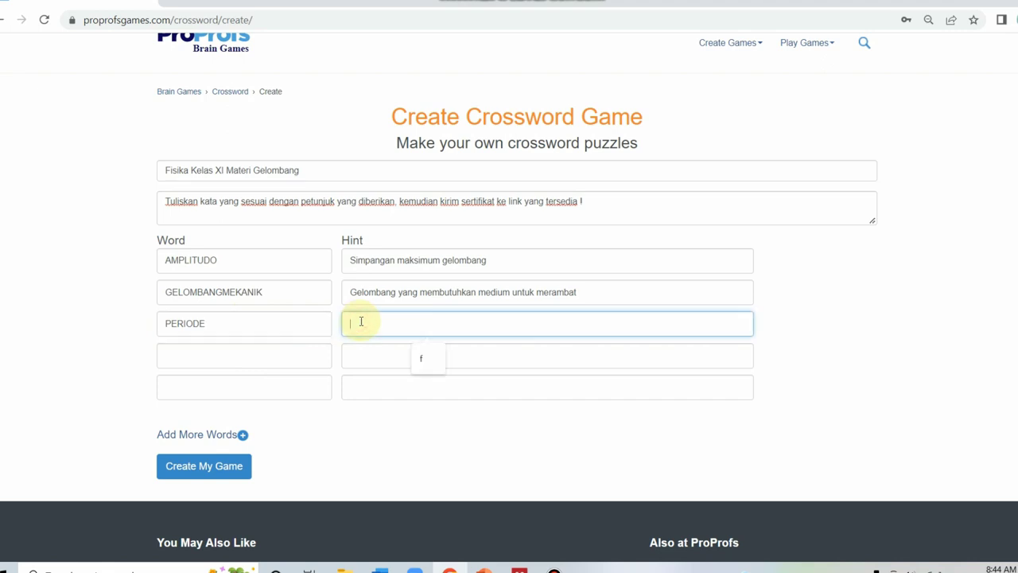
type("Waktu yang dibutu")
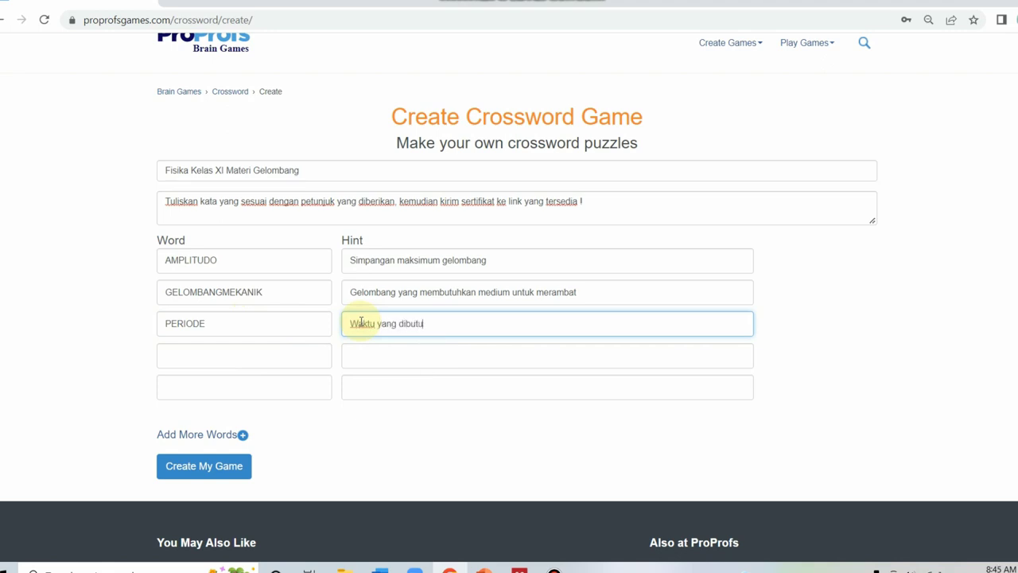
type("hkan gelombang untk")
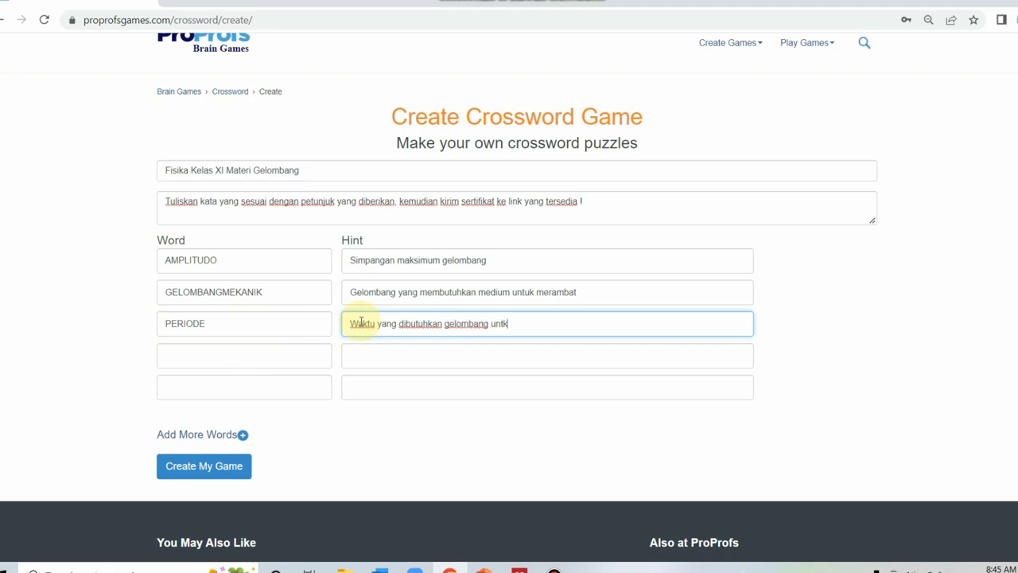
key("BackSpace")
type("uk menempuh satu panjang")
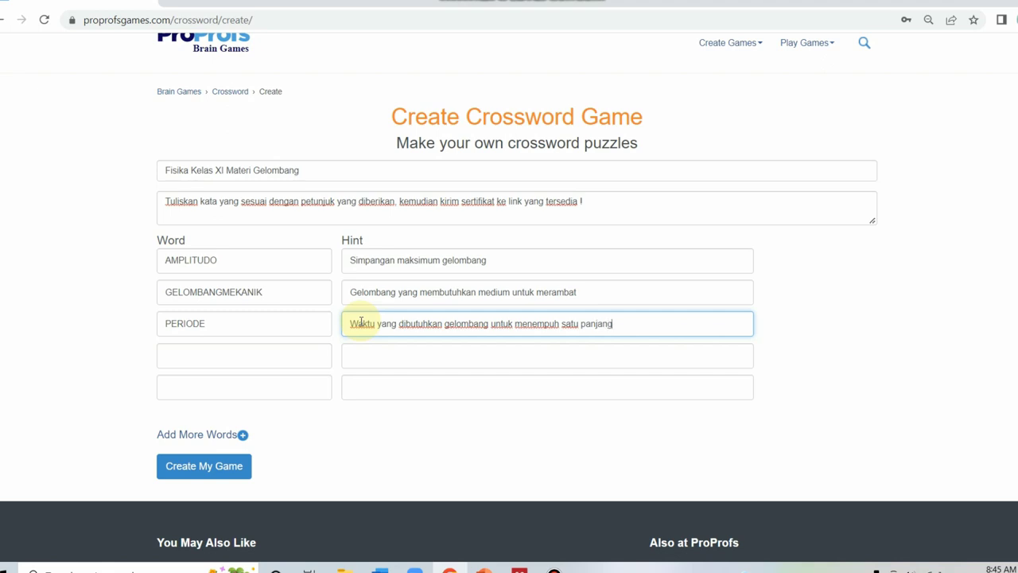
type(" gelombang")
Enter GELOMBANGLONGITUDINAL, without a space, as the fourth crossword word.
left_click(319, 353)
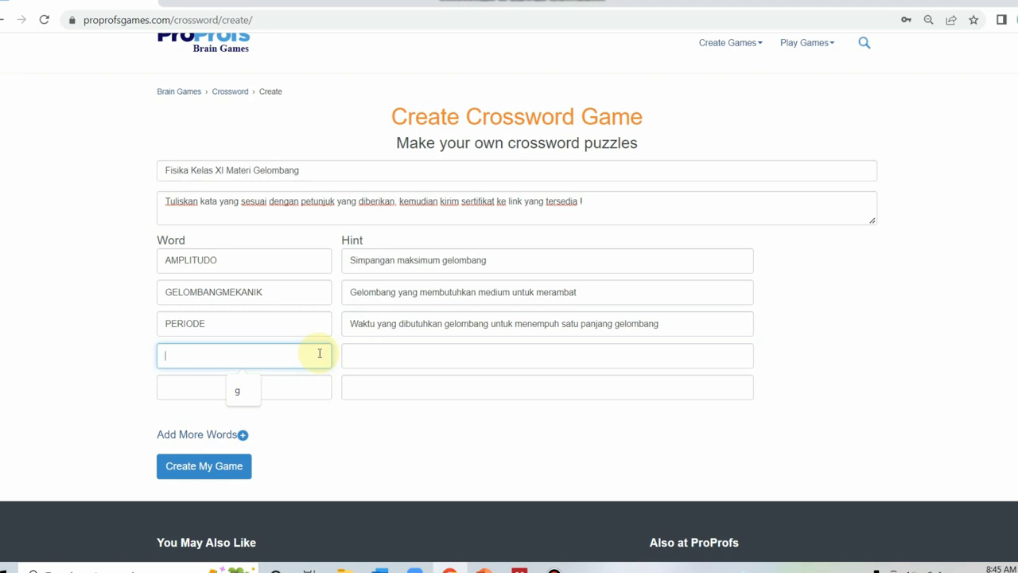
type("GELOMBANG LONGIT")
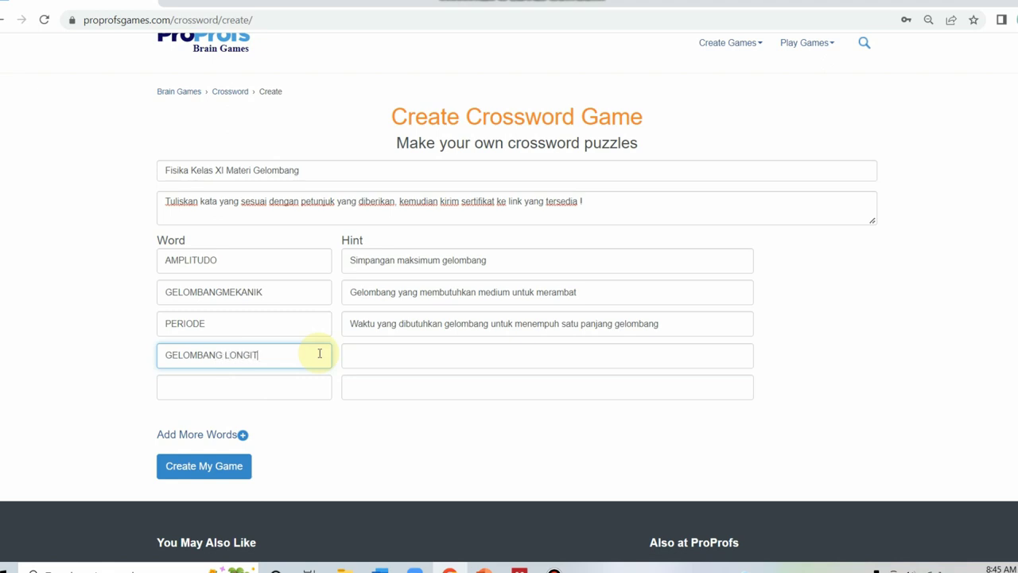
type("UD")
type("IA")
type("NAL")
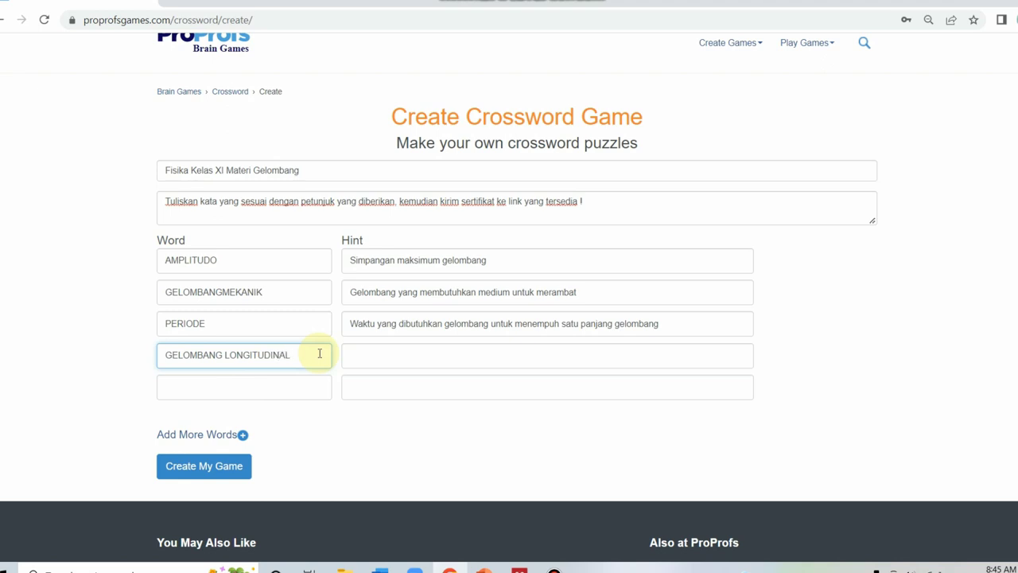
left_click(226, 354)
key("BackSpace")
Enter "Gelombang yang arah rambatnya sejajar dengan arah getarnya" as the hint for GELOMBANGLONGITUDINAL.
left_click(357, 357)
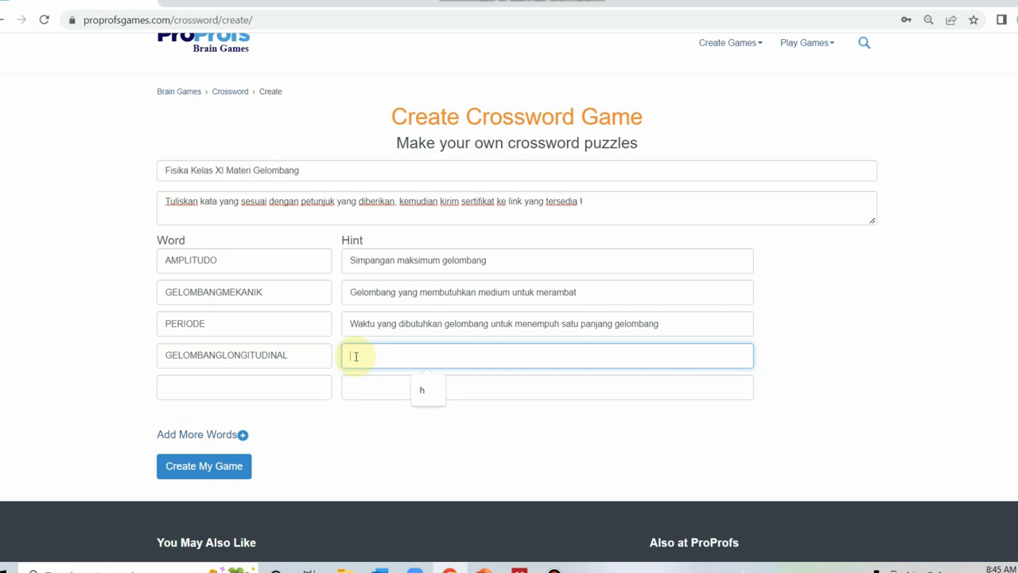
type("Gelombang yang arah rambatnya")
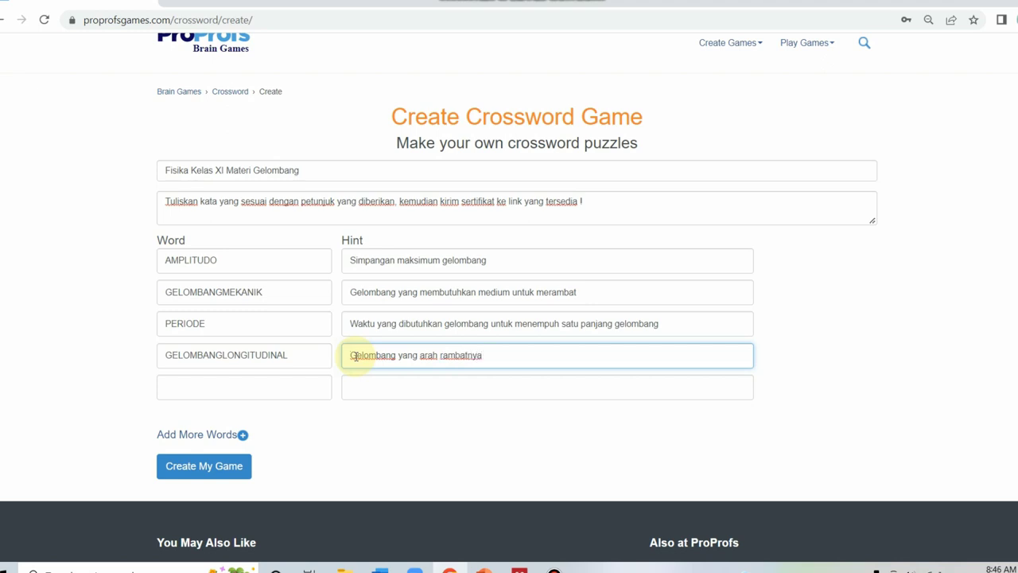
type(" sejajar dengan arah getarnya")
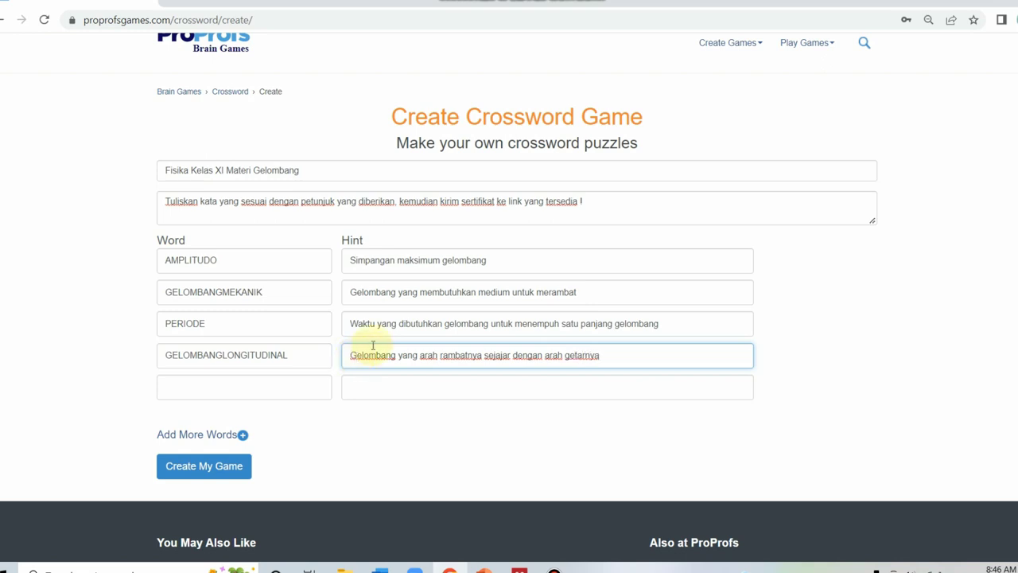
Enter DIFRAKSI as the fifth word with the hint "Pelenturan atau penyebaran gelombang ketika melewati celah sempit".
left_click(253, 391)
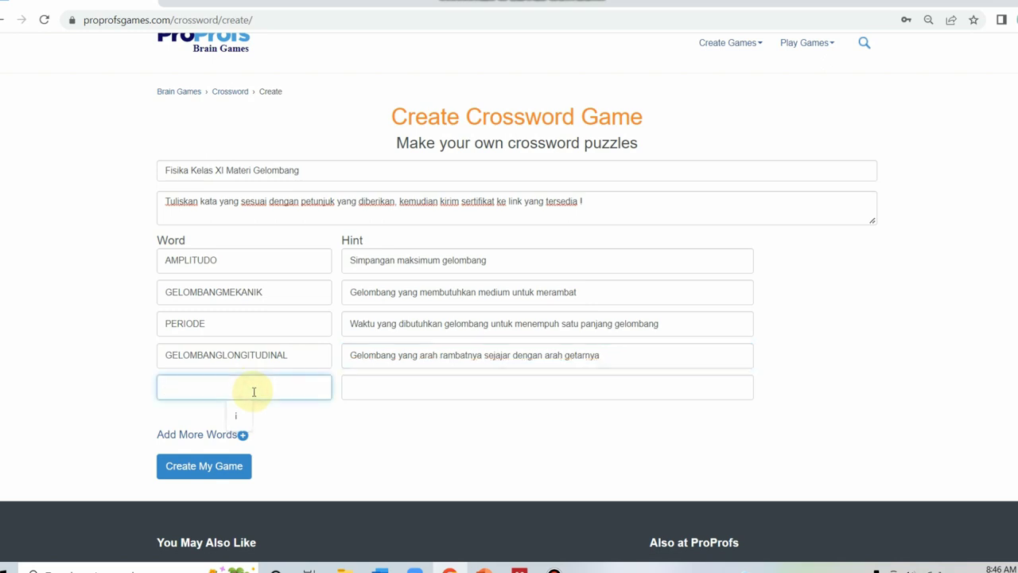
type("DIFRAKSI")
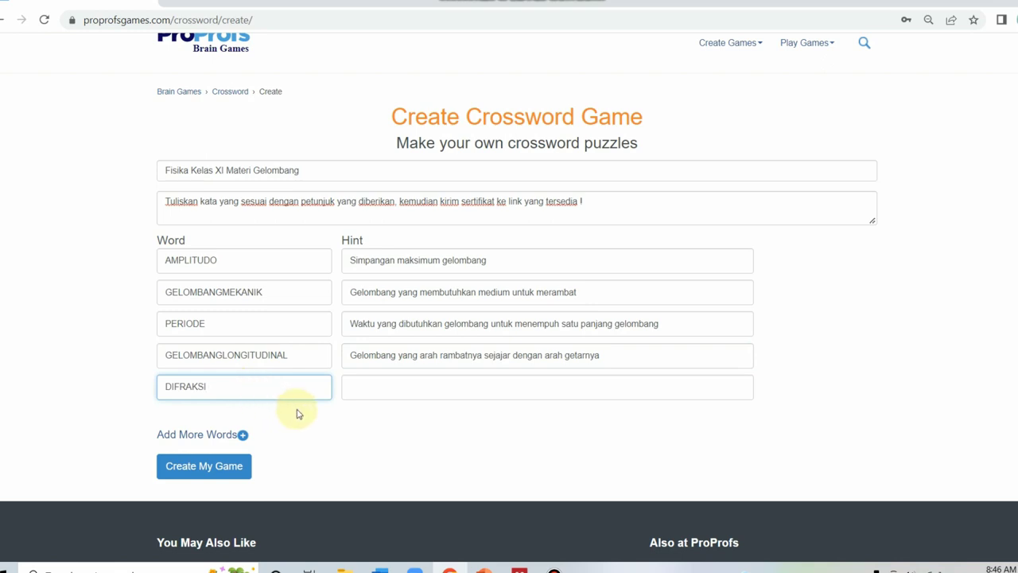
left_click(352, 388)
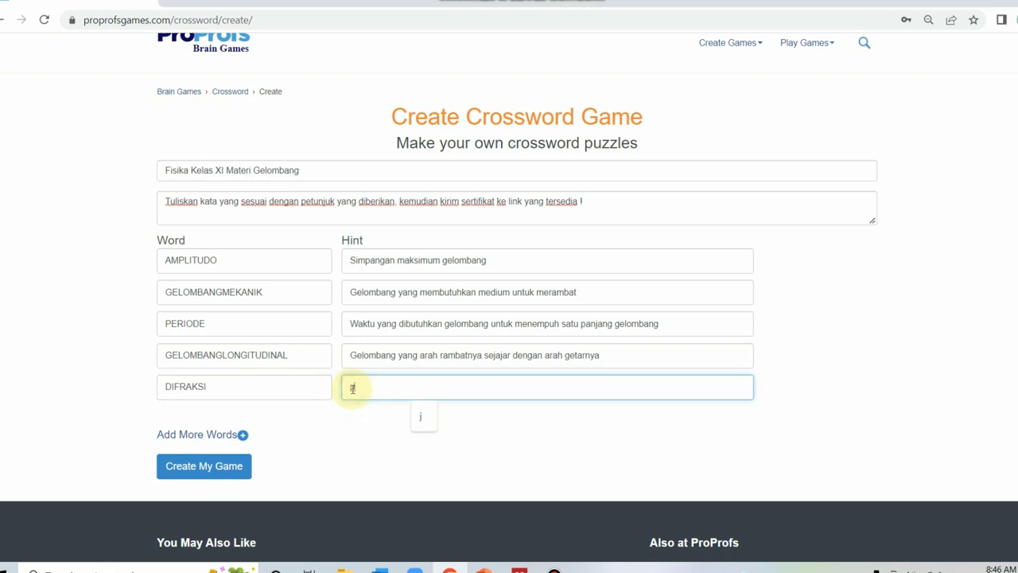
type("PELENT")
key("BackSpace")
key("BackSpace")
key("BackSpace")
key("BackSpace")
key("BackSpace")
key("BackSpace")
type("Pelenturan atau")
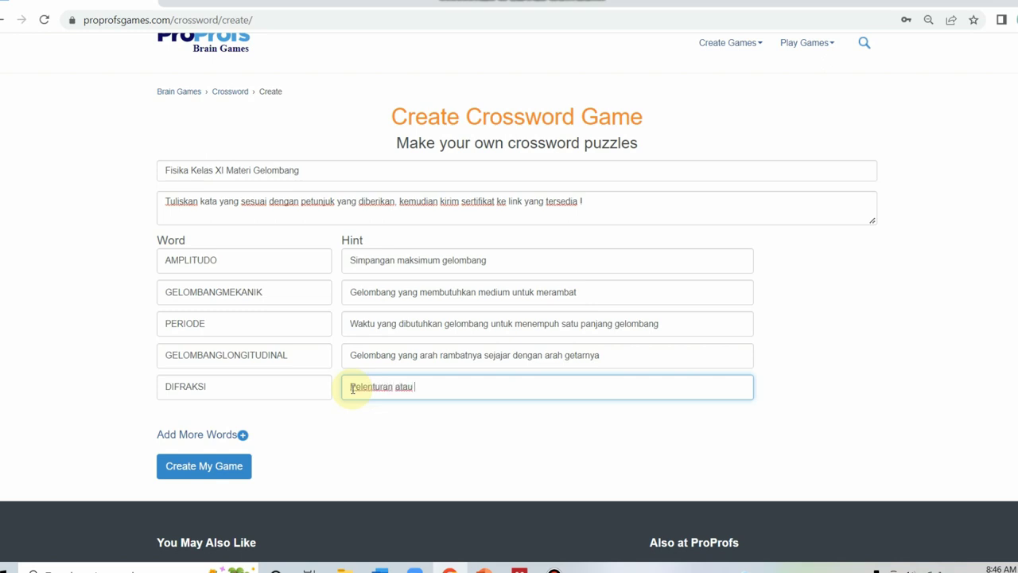
type(" penyebaran gelombang ")
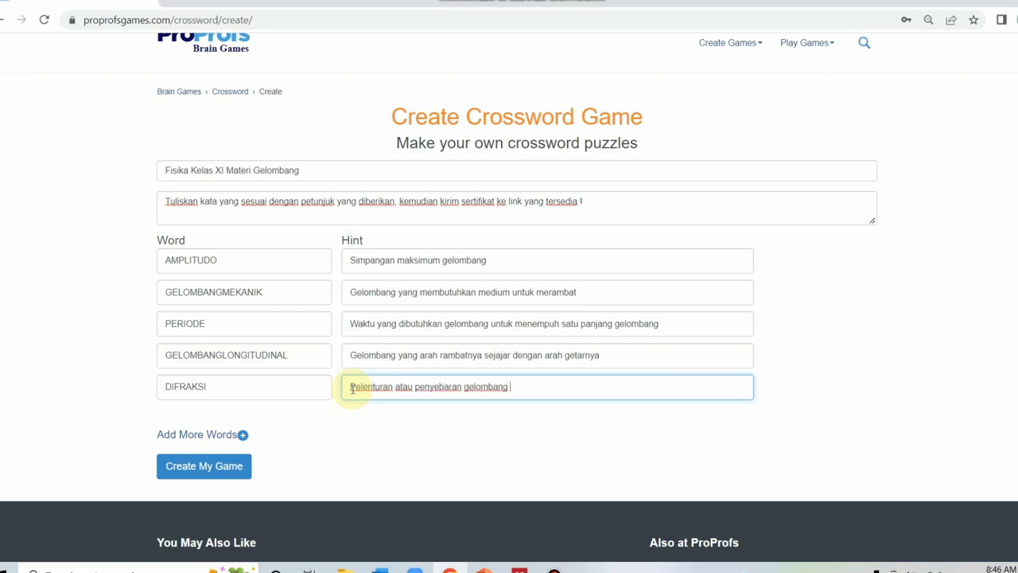
type("ketika melewati celh")
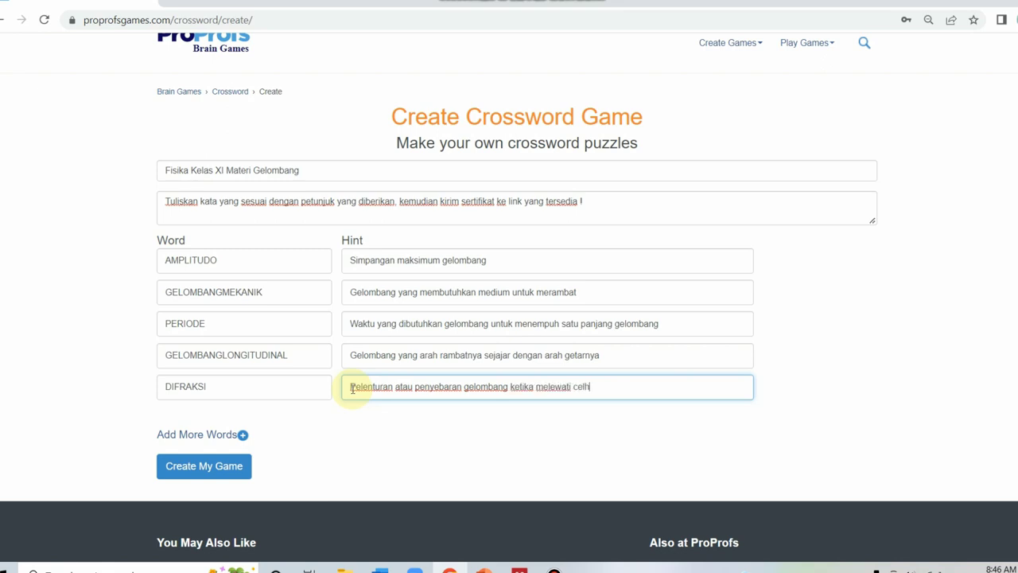
type("i")
key("BackSpace")
key("BackSpace")
type("ah sempit")
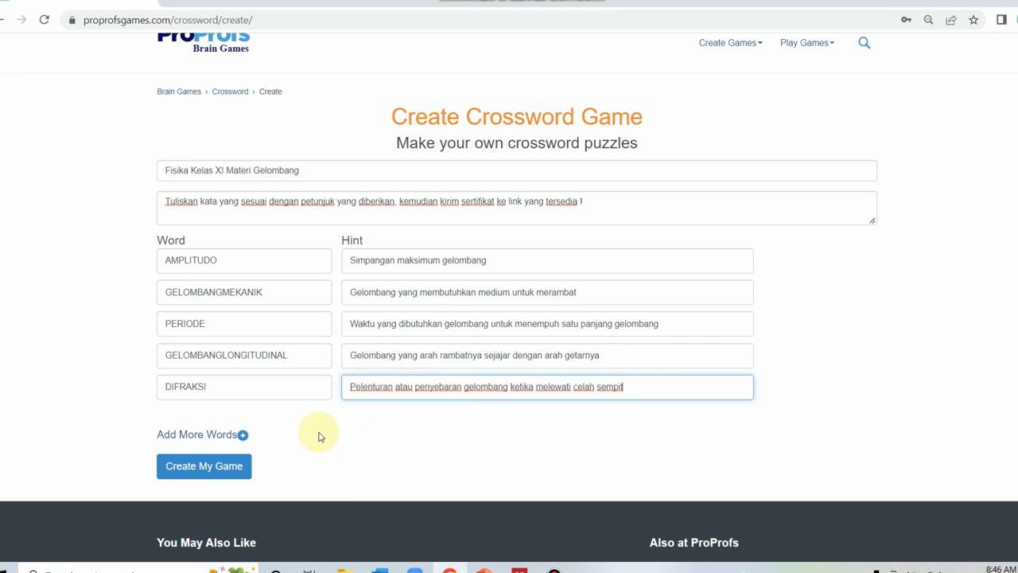
Add GELOMBANG BERJALAN as a sixth word with the hint "Gelombang yang amplitudonya tetap", and add another empty word row.
scroll(310, 422, "down", 1)
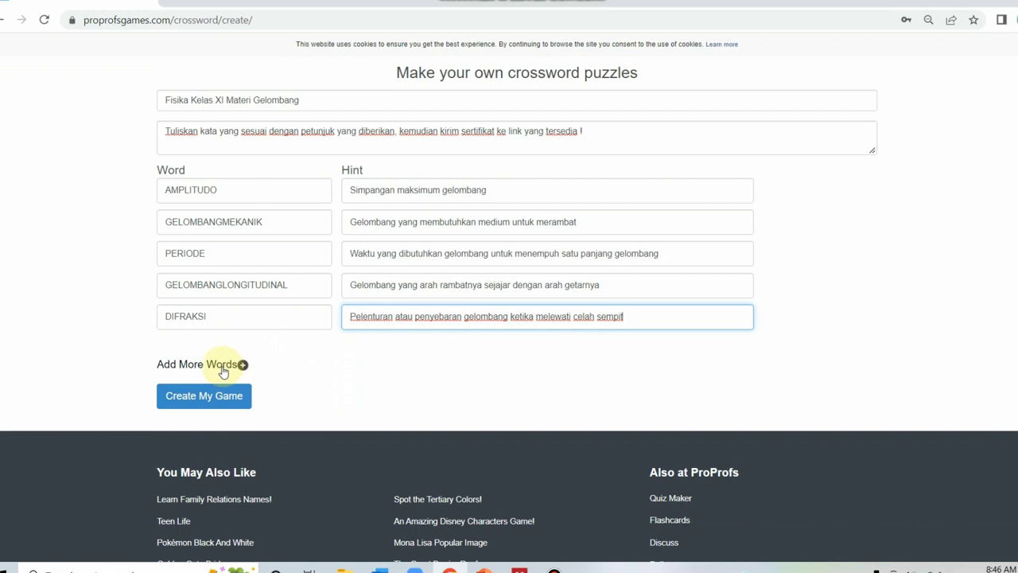
left_click(223, 366)
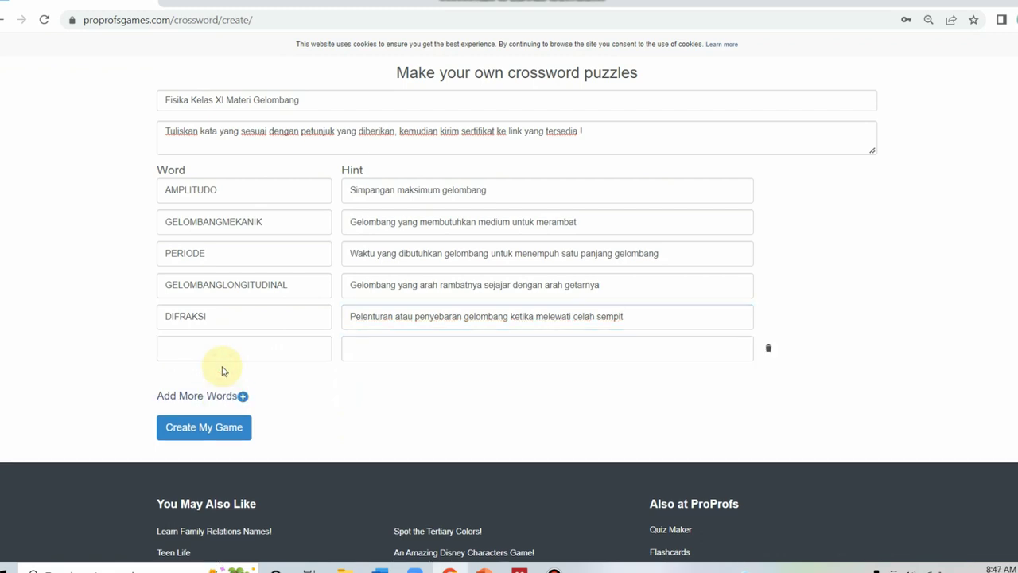
left_click(225, 347)
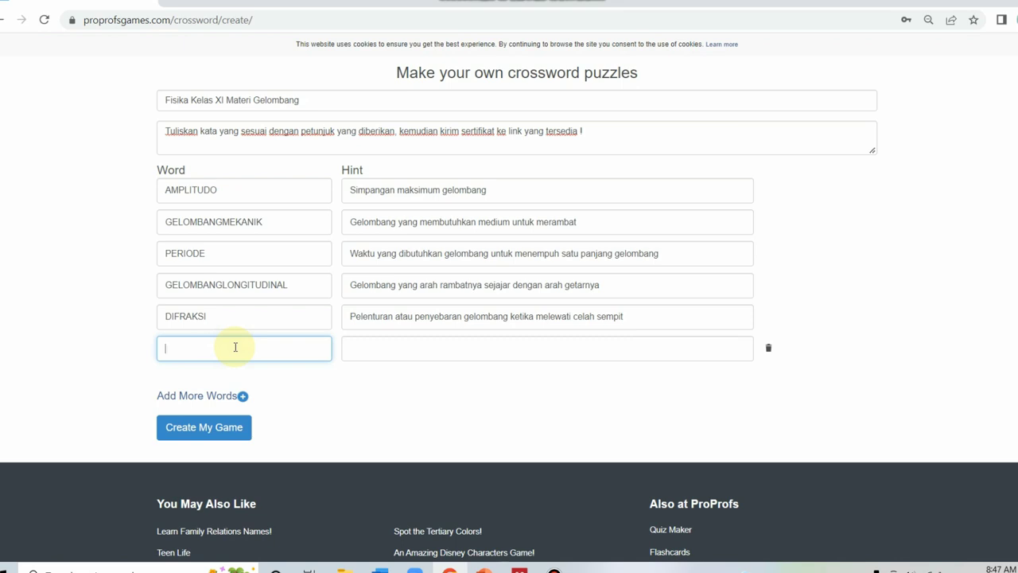
type("GELOMBANG BERJALAN")
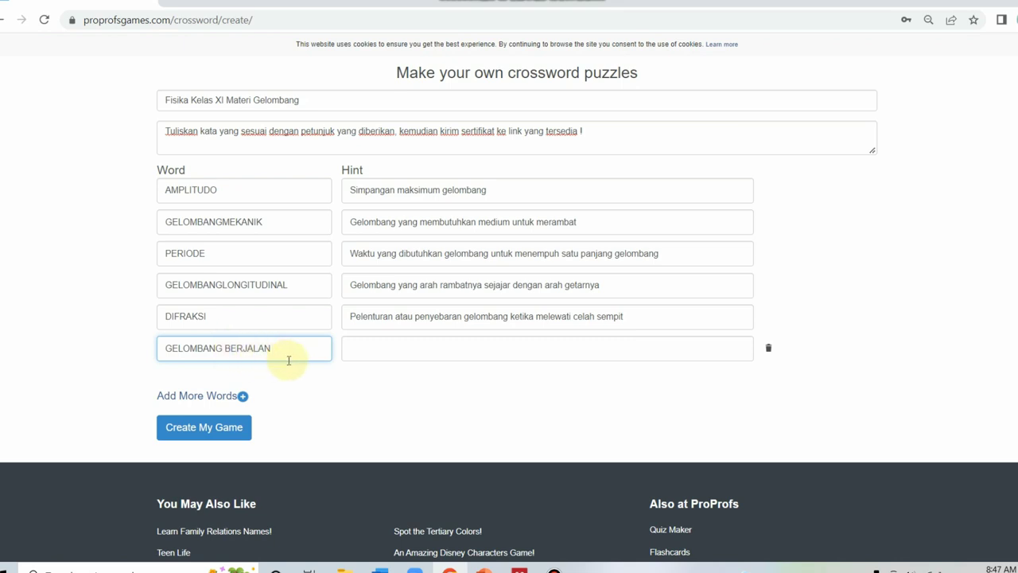
left_click(367, 339)
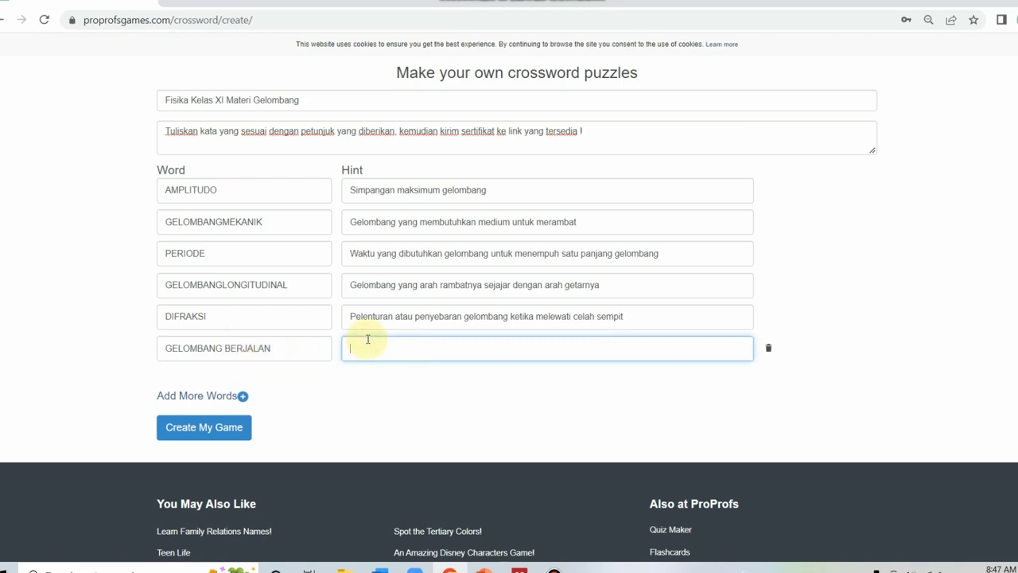
type("Gelombang yang amplitudonya te")
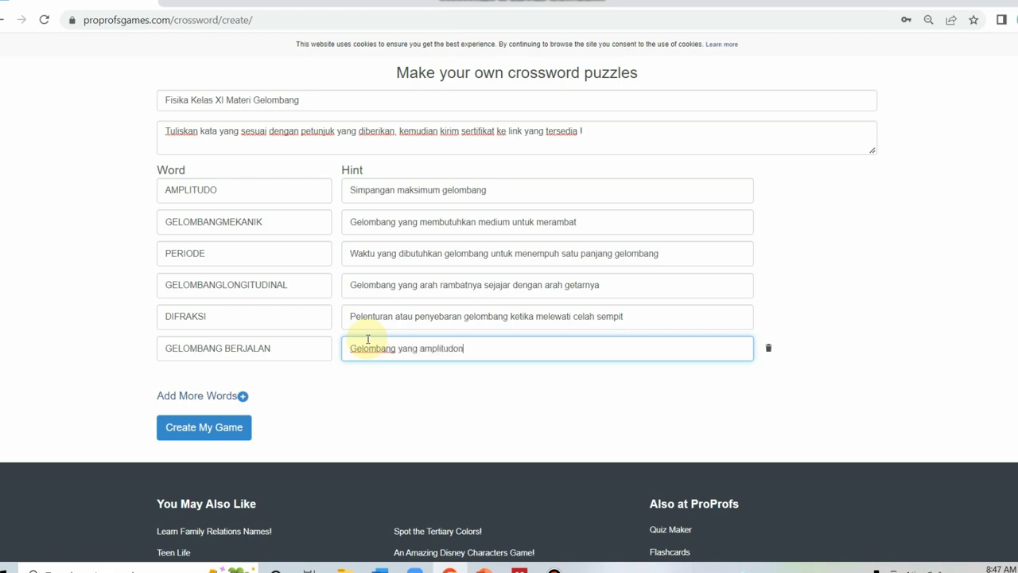
type("tap")
left_click(216, 397)
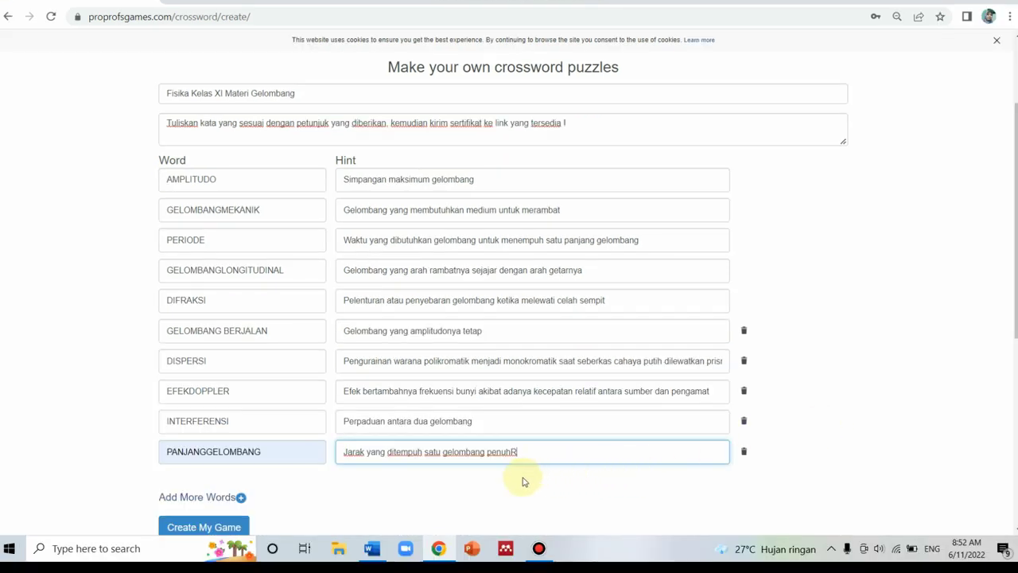
scroll(523, 482, "down", 1)
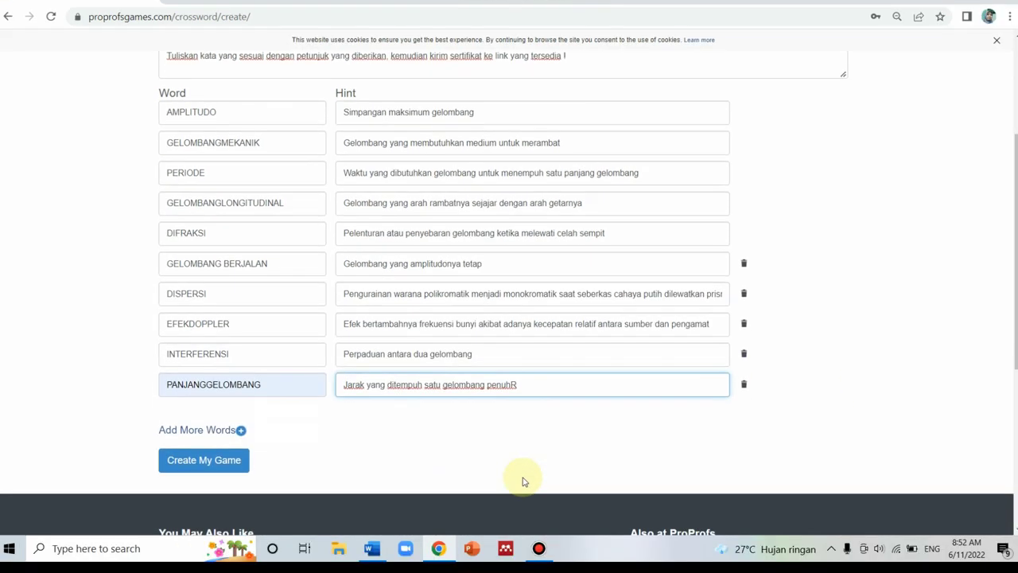
scroll(353, 357, "down", 1)
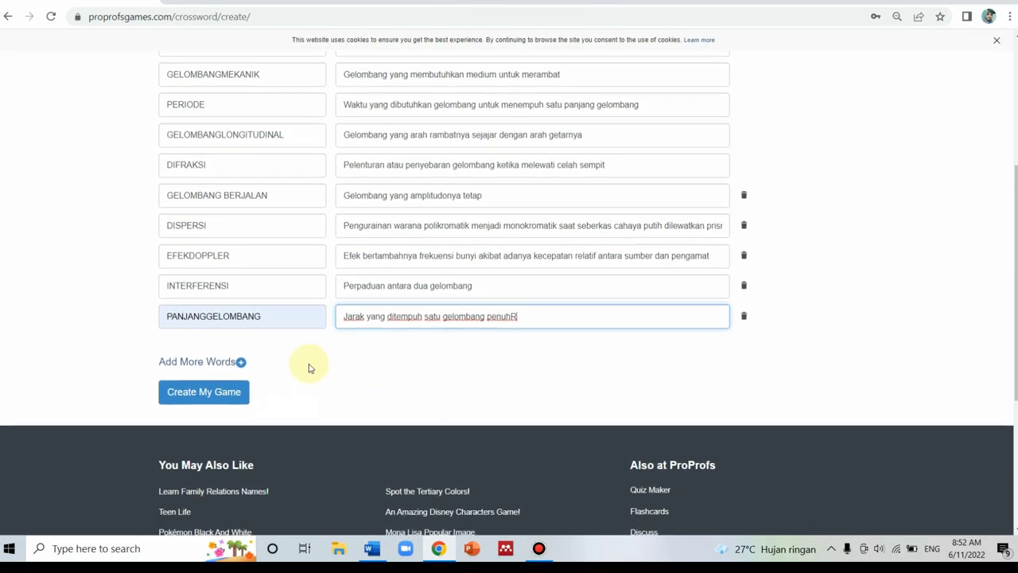
scroll(311, 365, "down", 1)
scroll(307, 323, "down", 1)
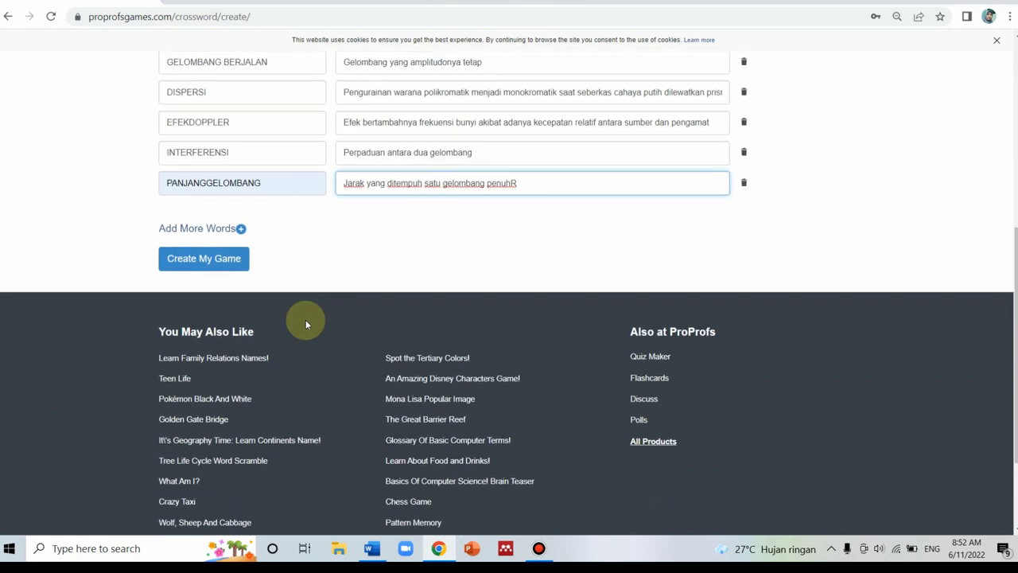
Remove the space from the sixth word so it reads GELOMBANGBERJALAN, and create the crossword game.
left_click(200, 265)
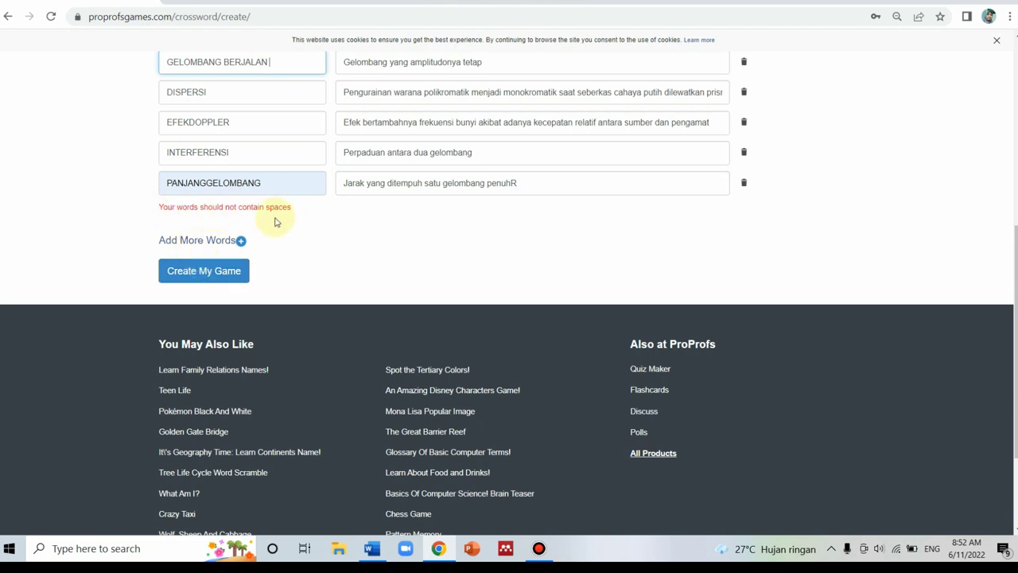
scroll(239, 128, "up", 1)
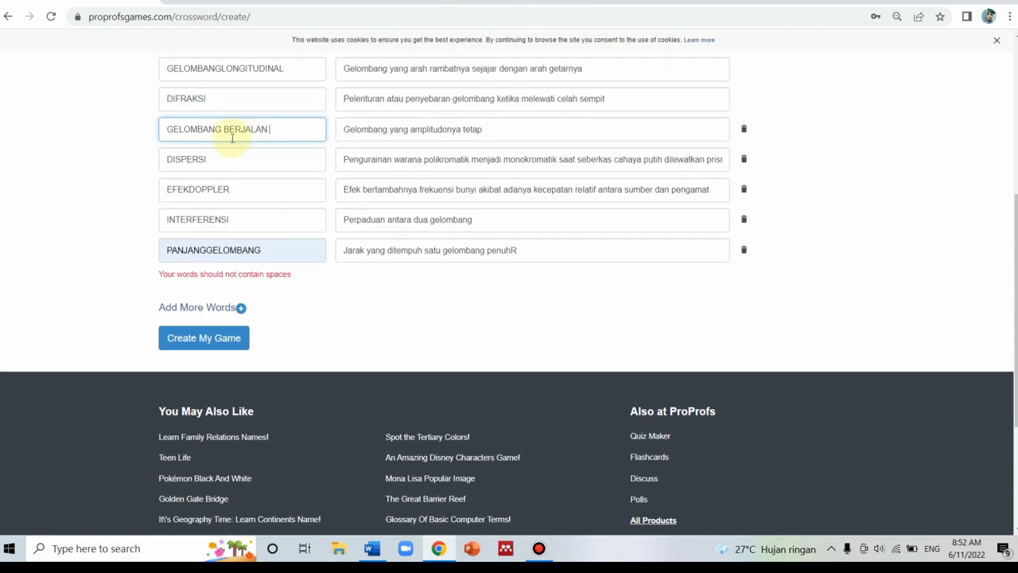
left_click(224, 130)
key("BackSpace")
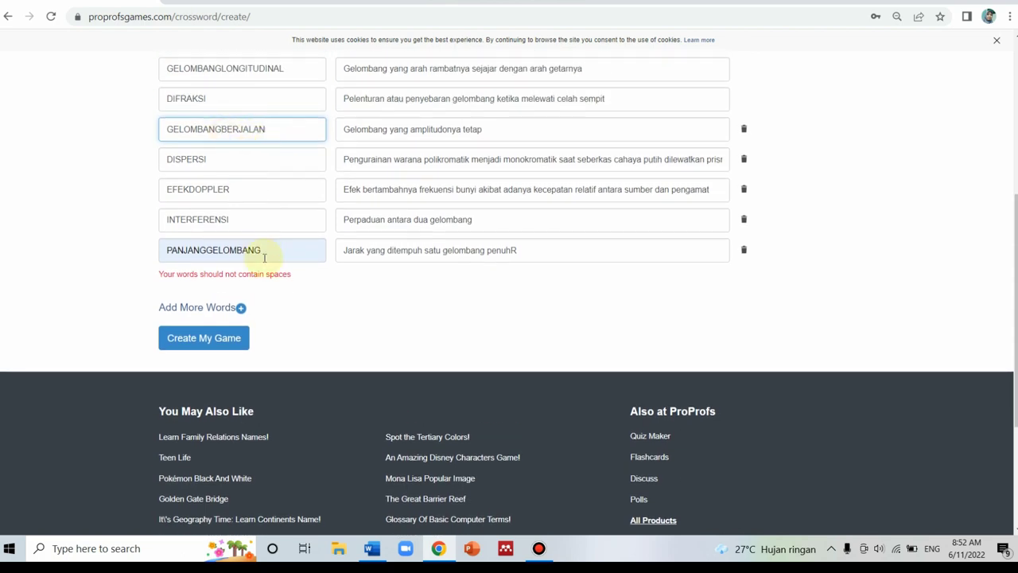
left_click(208, 345)
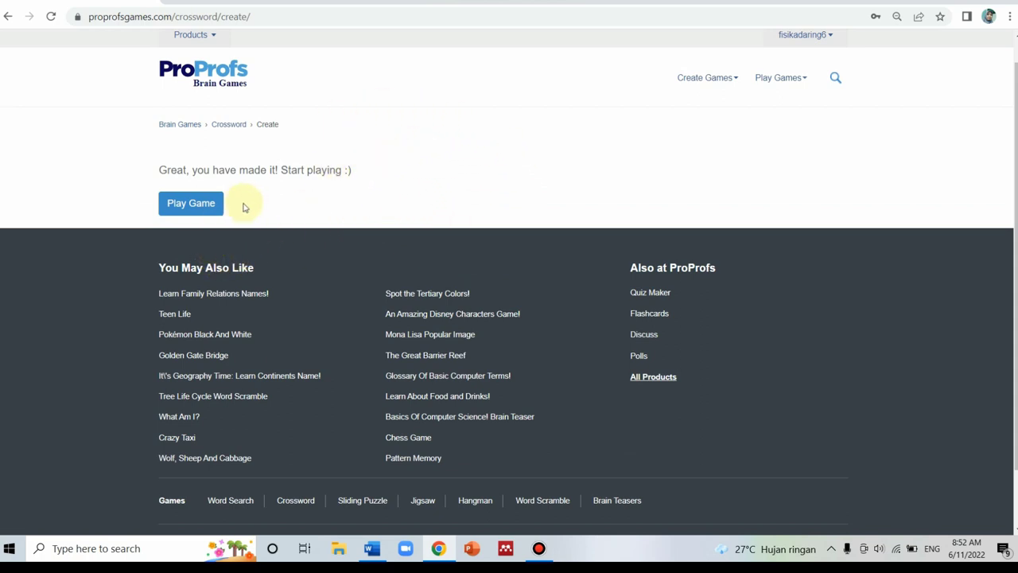
Open the created crossword for playing, look over its grid, and check the clues for the 7 Across and 1 Down words.
left_click(188, 210)
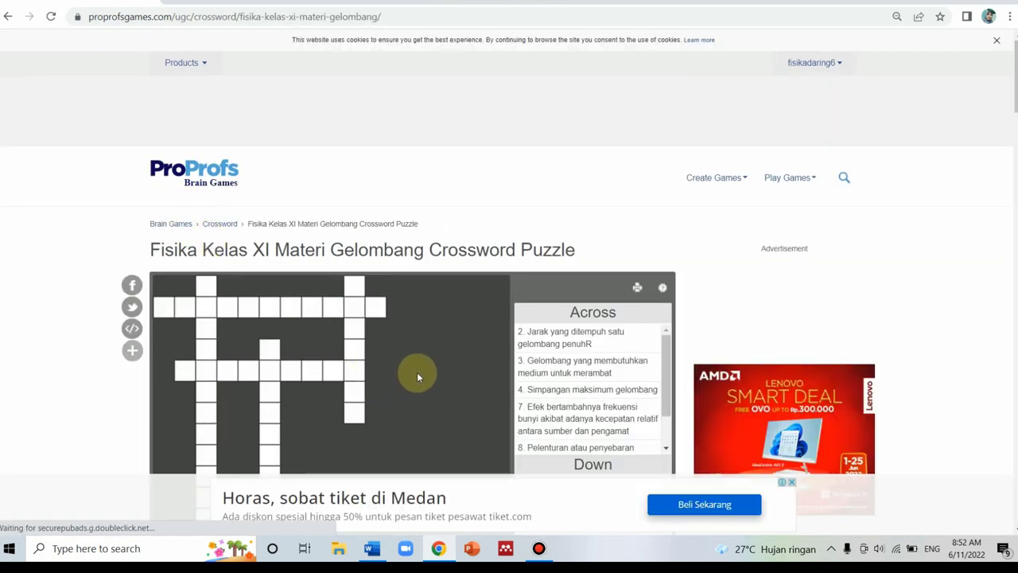
scroll(417, 372, "down", 2)
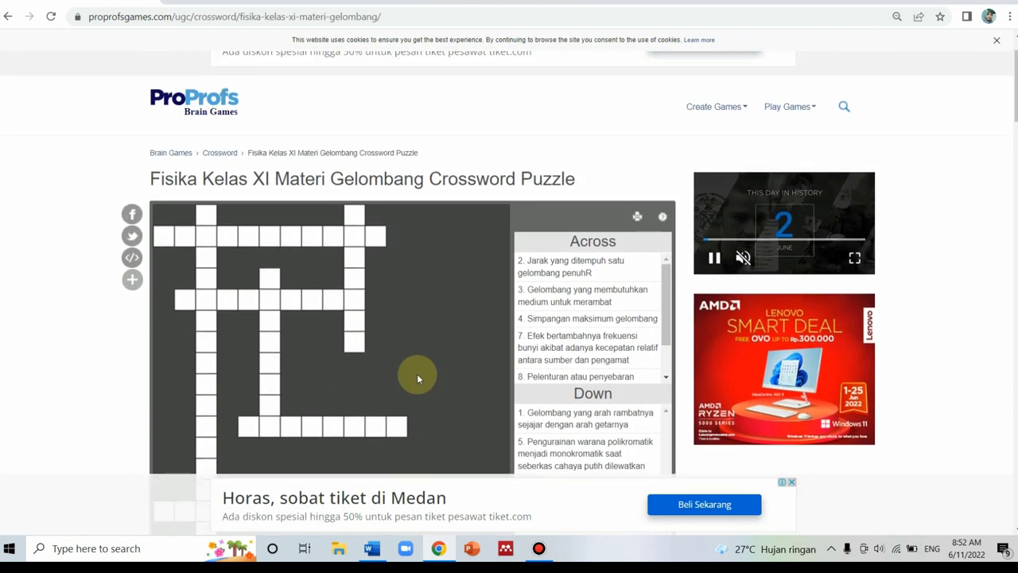
scroll(417, 373, "down", 1)
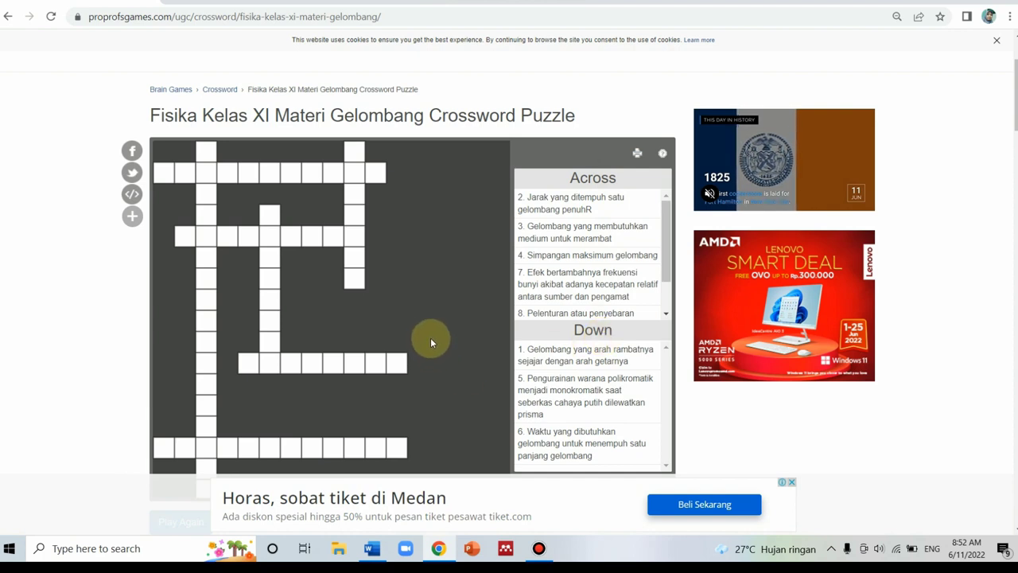
scroll(430, 341, "down", 1)
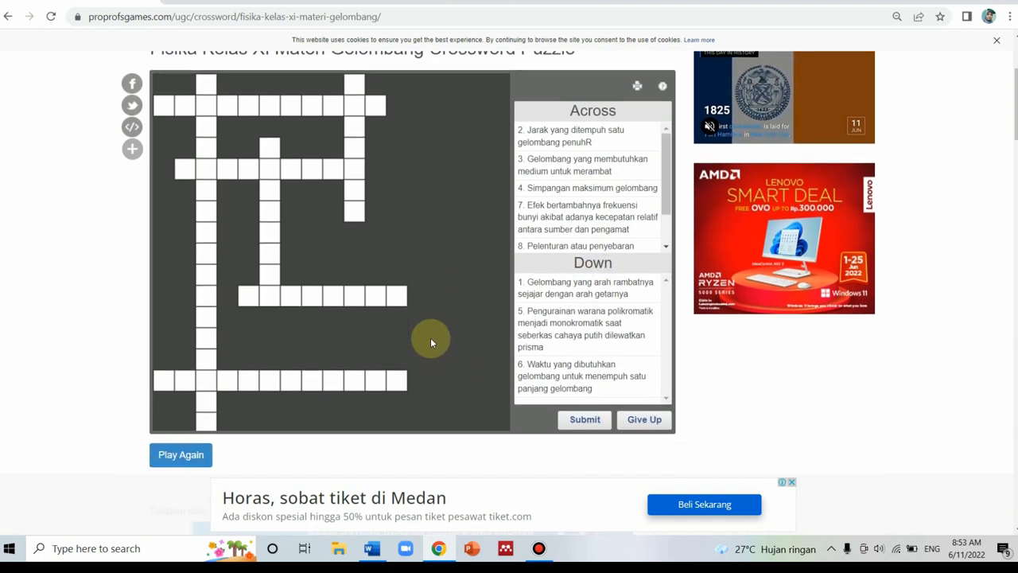
scroll(430, 343, "up", 1)
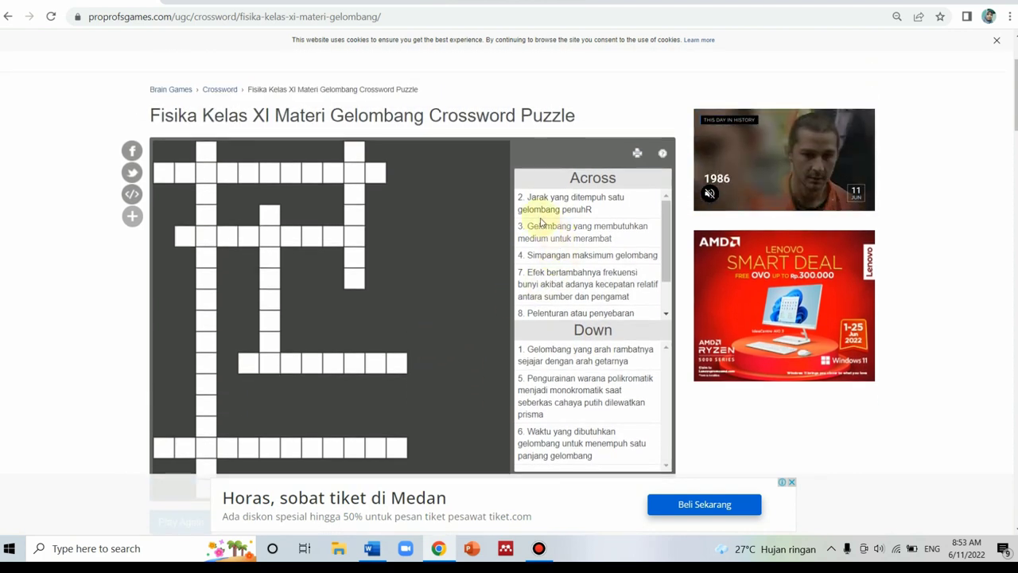
left_click(164, 174)
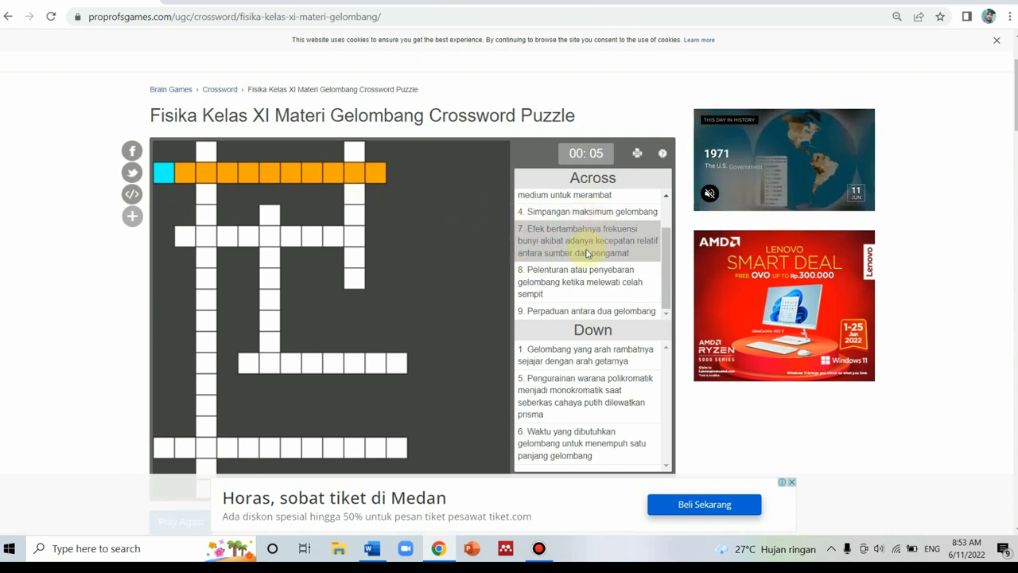
left_click(207, 153)
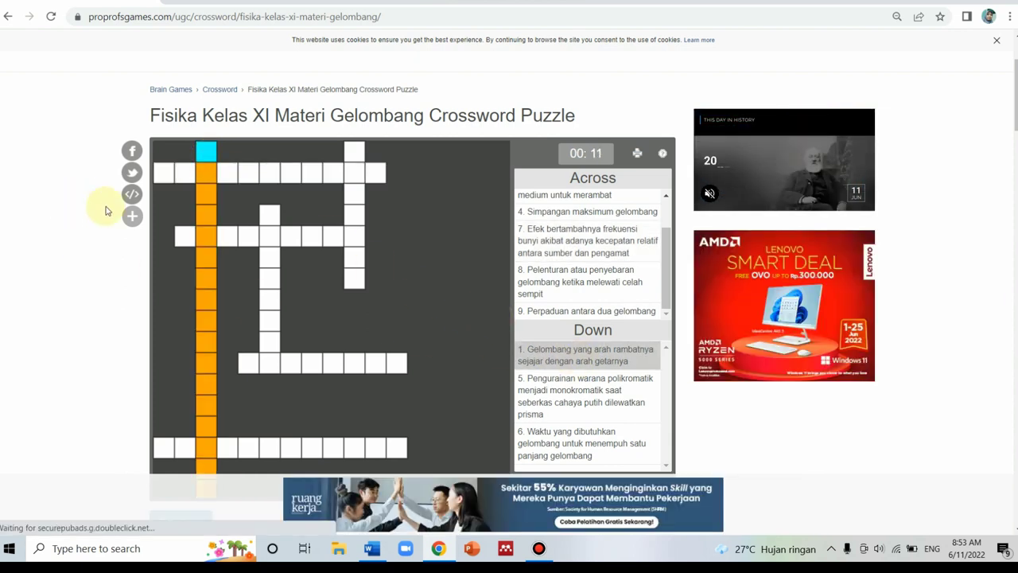
Fill in the 7 Across word with EFEKDOPPLER, leaving no empty cell between the two parts.
left_click(163, 175)
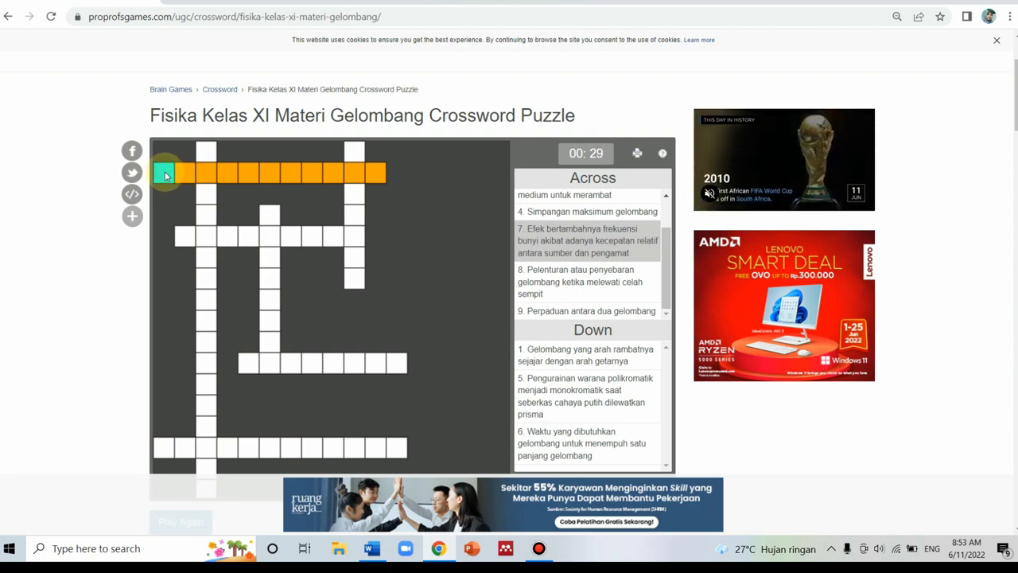
type("E")
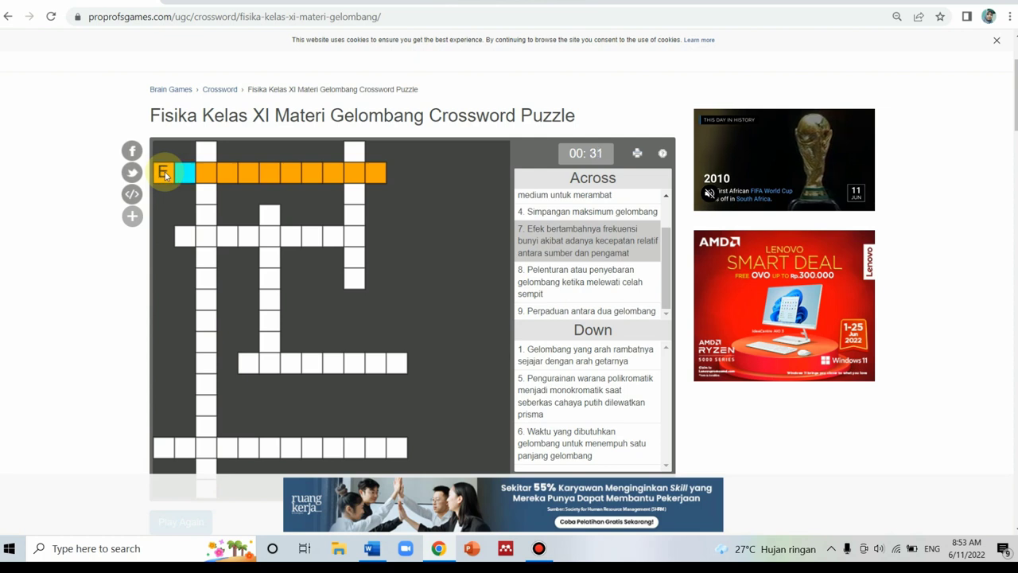
type("FEK D")
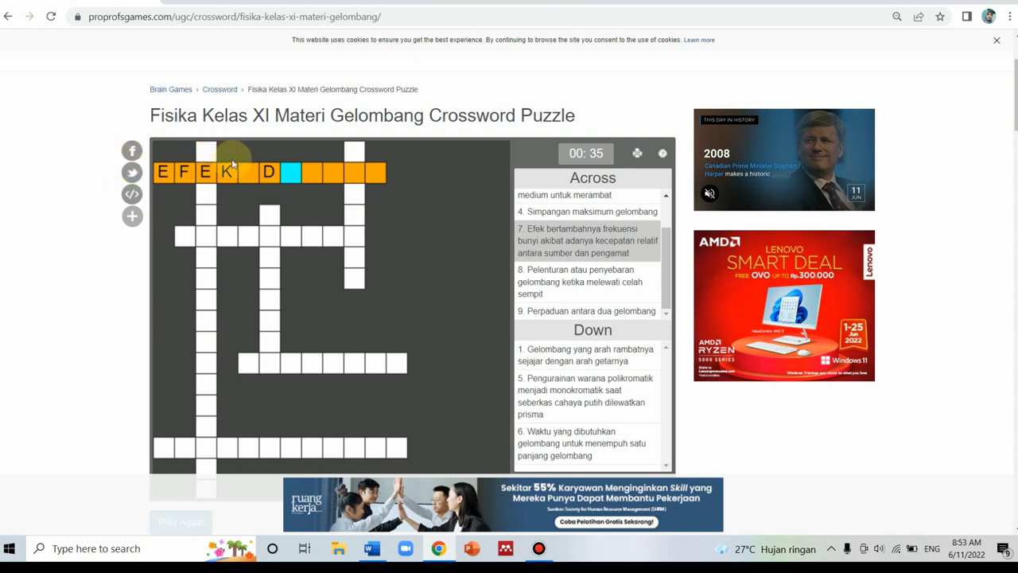
left_click(250, 173)
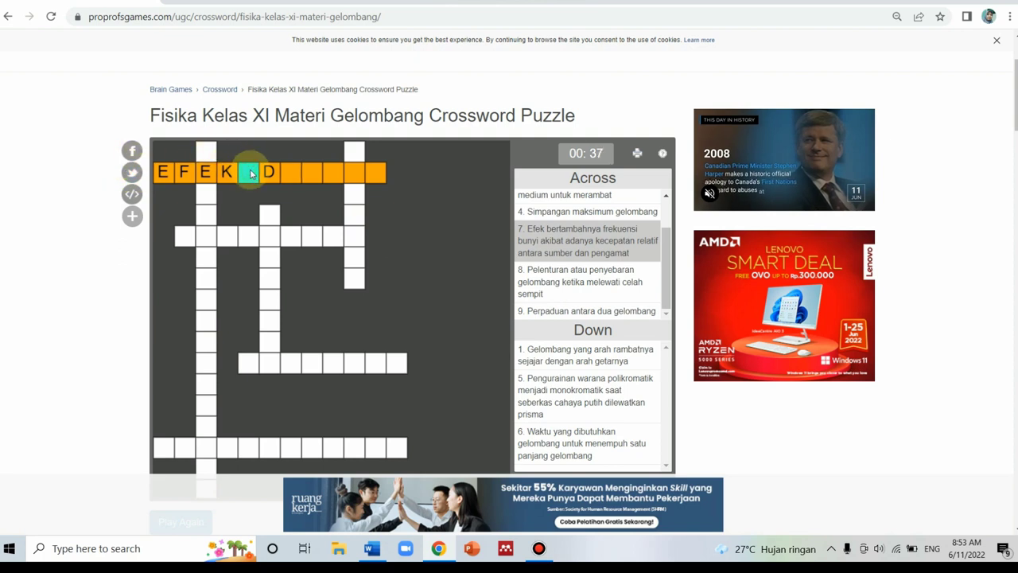
type("DOPPLER")
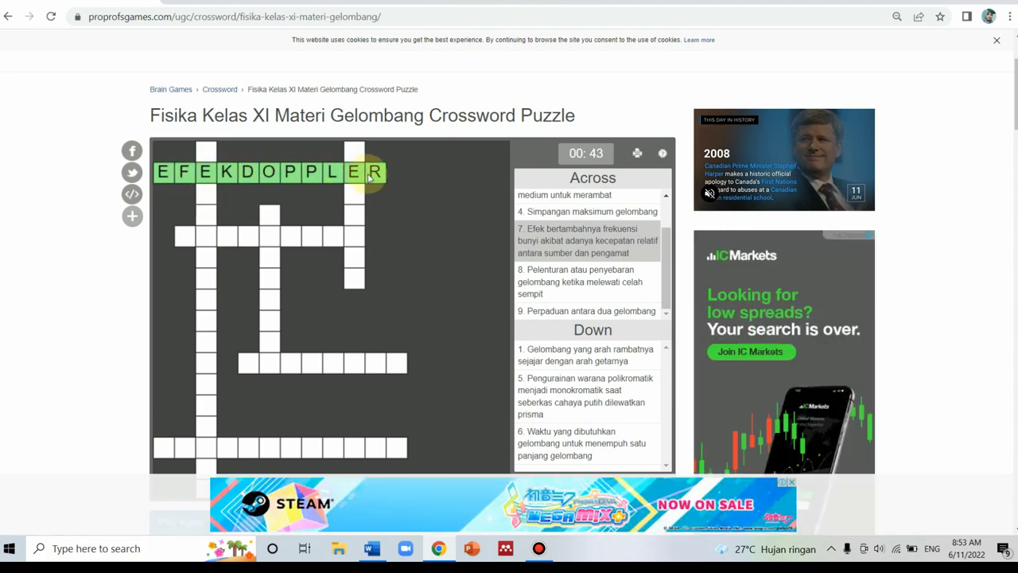
Select the 1 Down word in the crossword grid for answering.
left_click(205, 152)
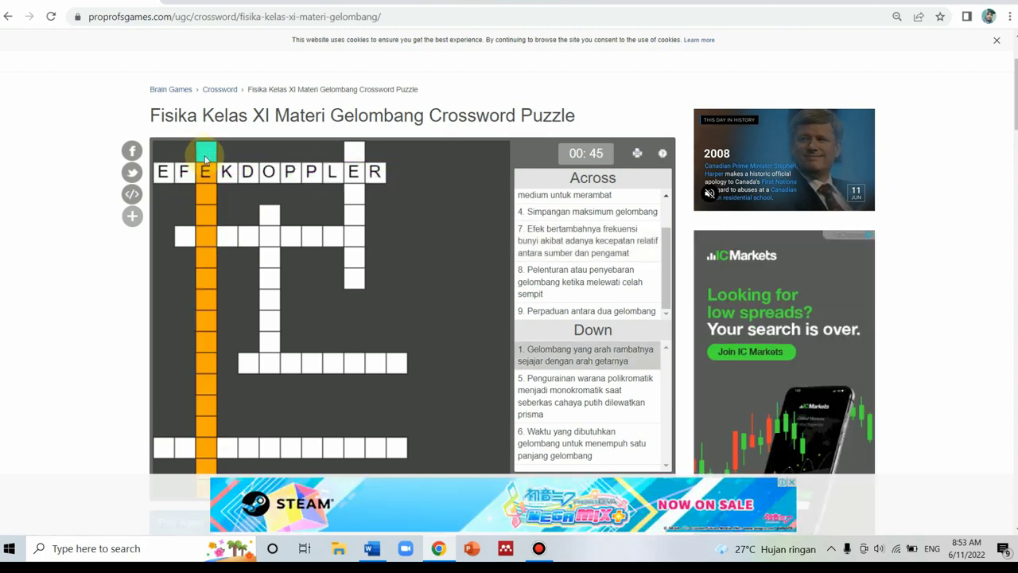